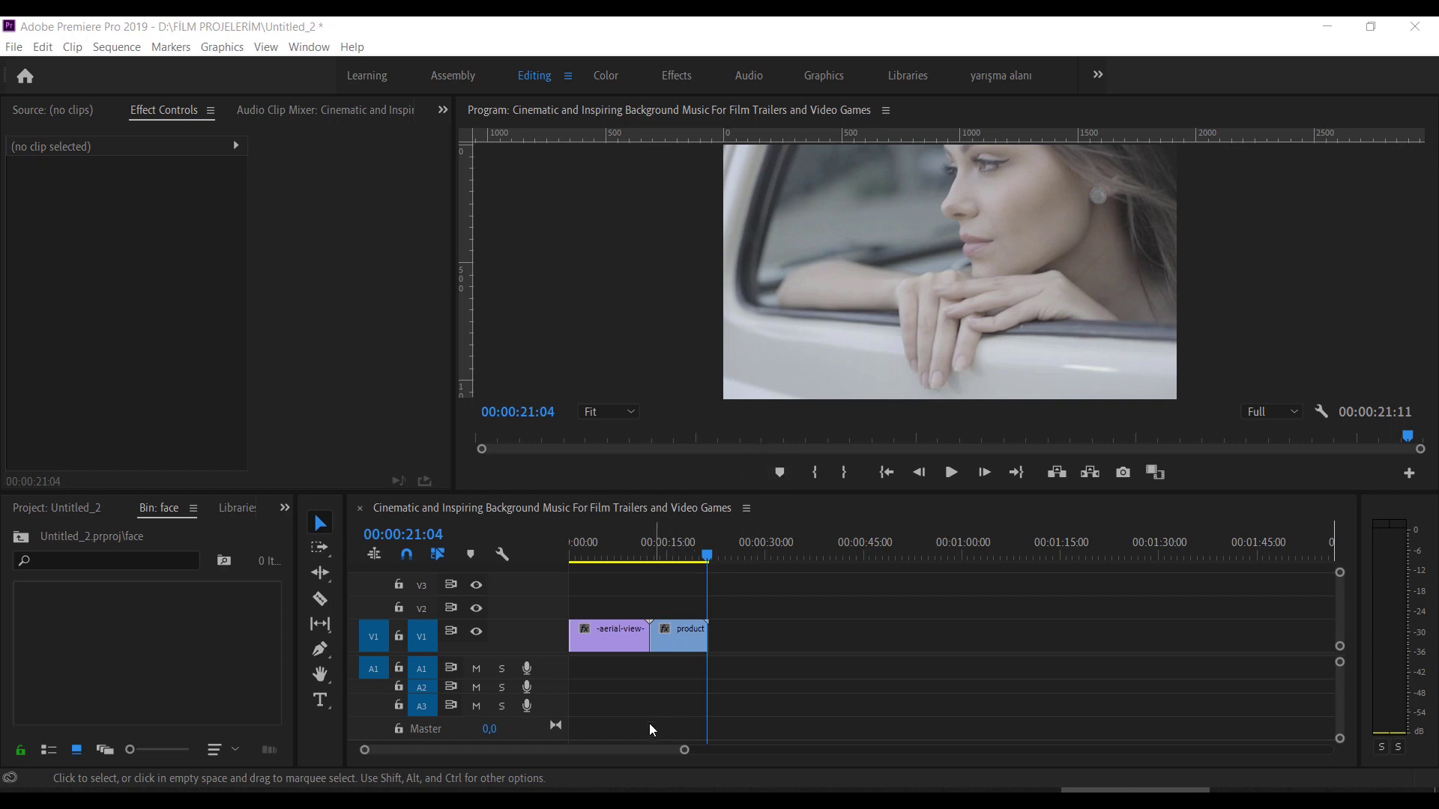
- Enlarge the program monitor above the timeline and bring up the current sequence's Sequence Settings
click(627, 754)
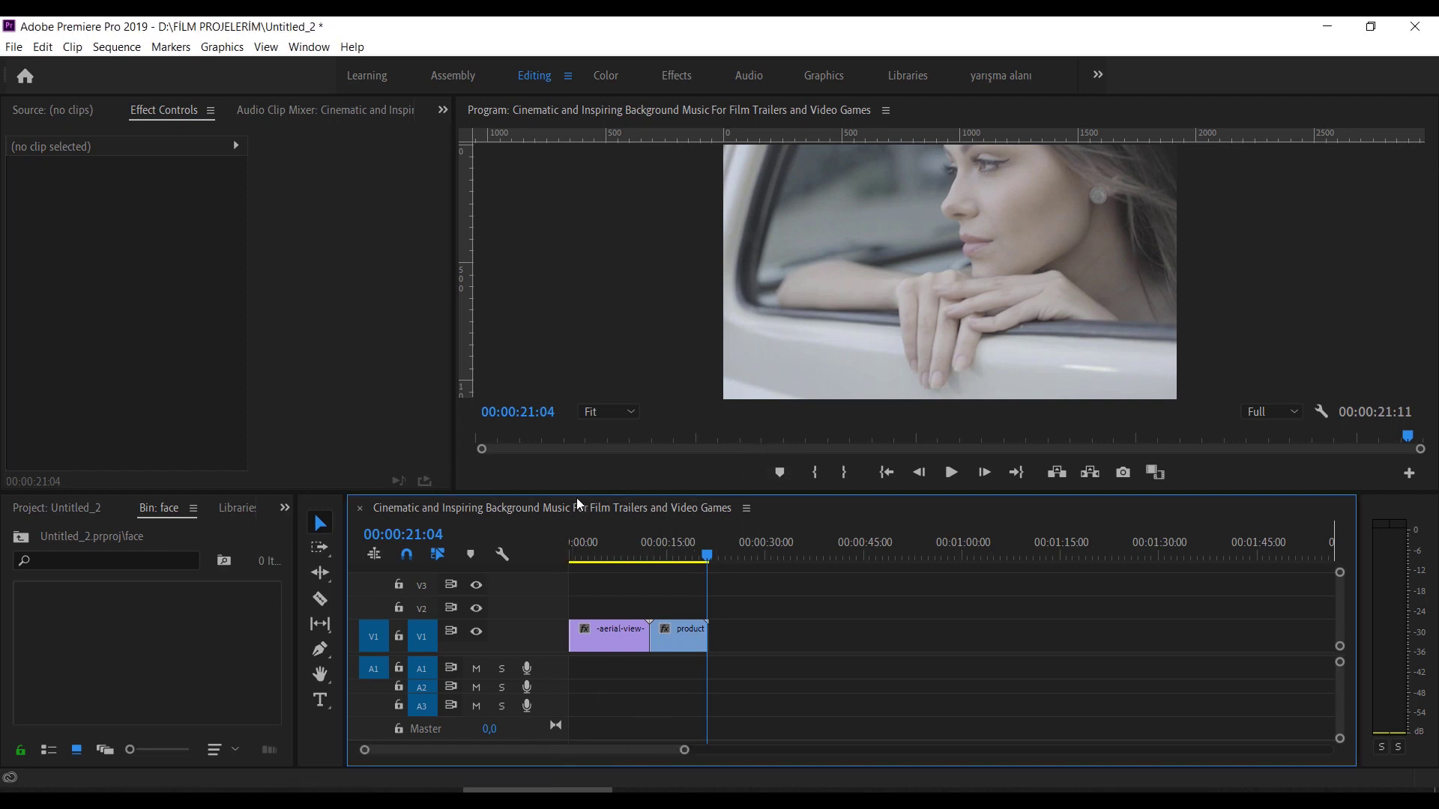
drag(575, 494, 576, 535)
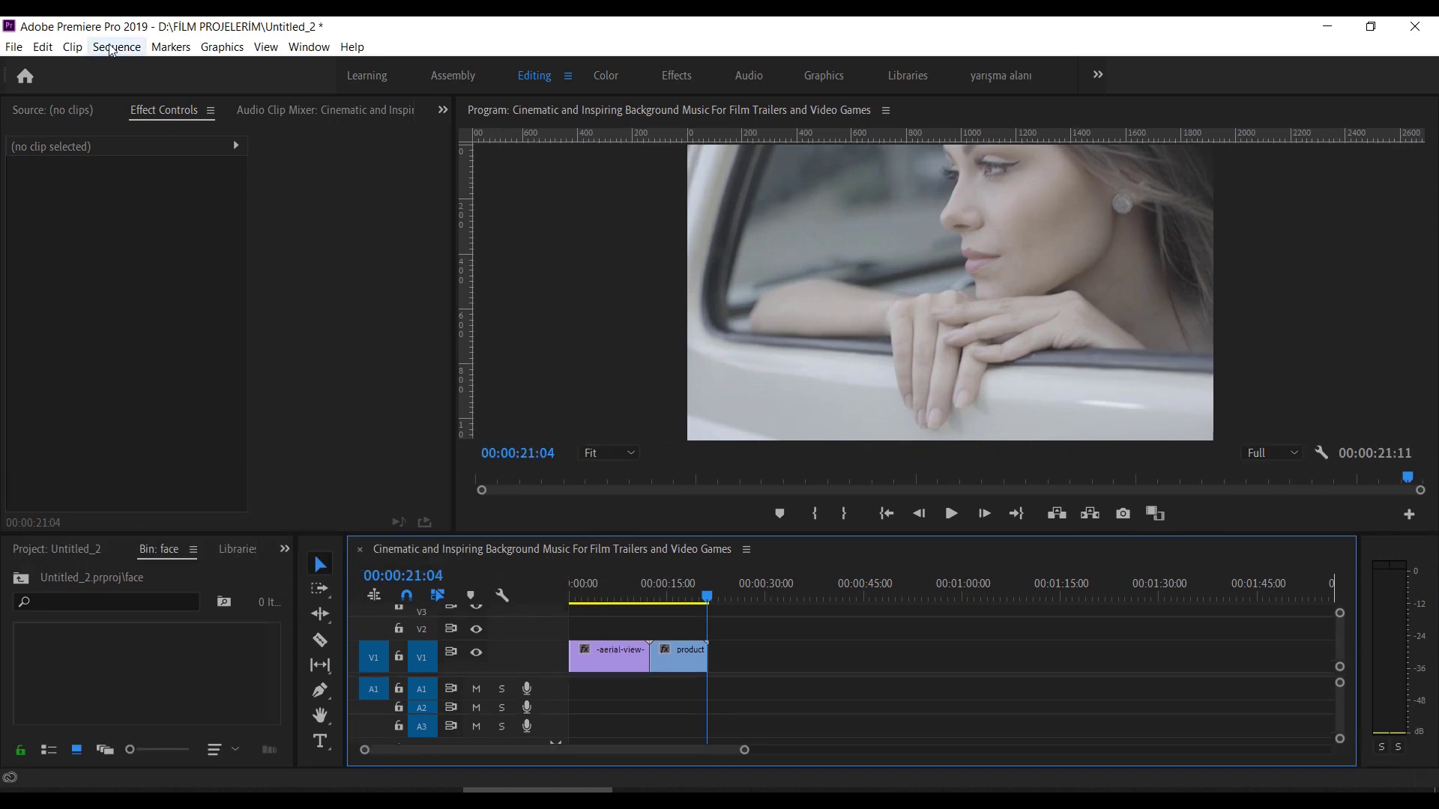
click(113, 48)
click(119, 69)
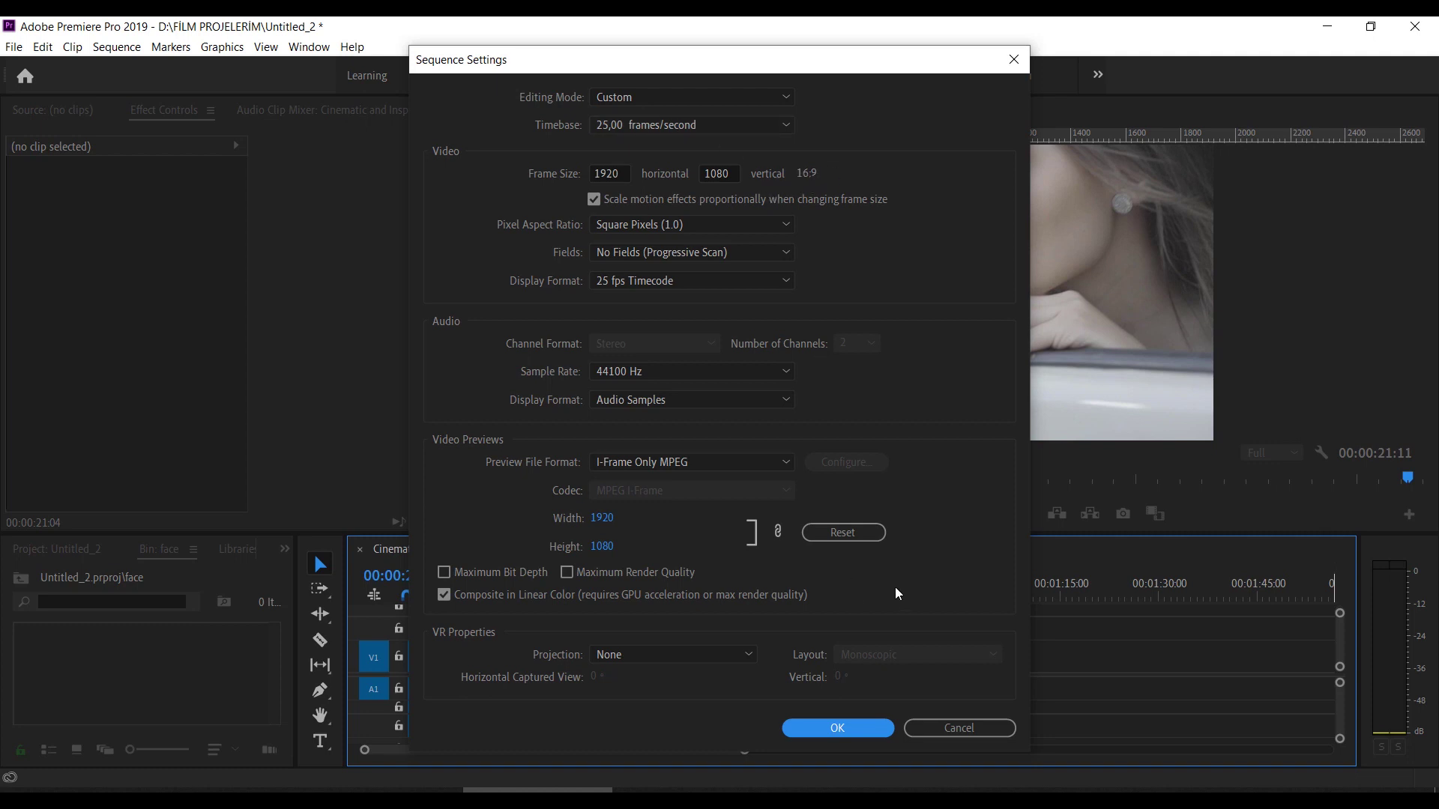
- Cancel Sequence Settings unchanged after confirming the 1920x1080, 25 fps setup
click(951, 726)
click(13, 47)
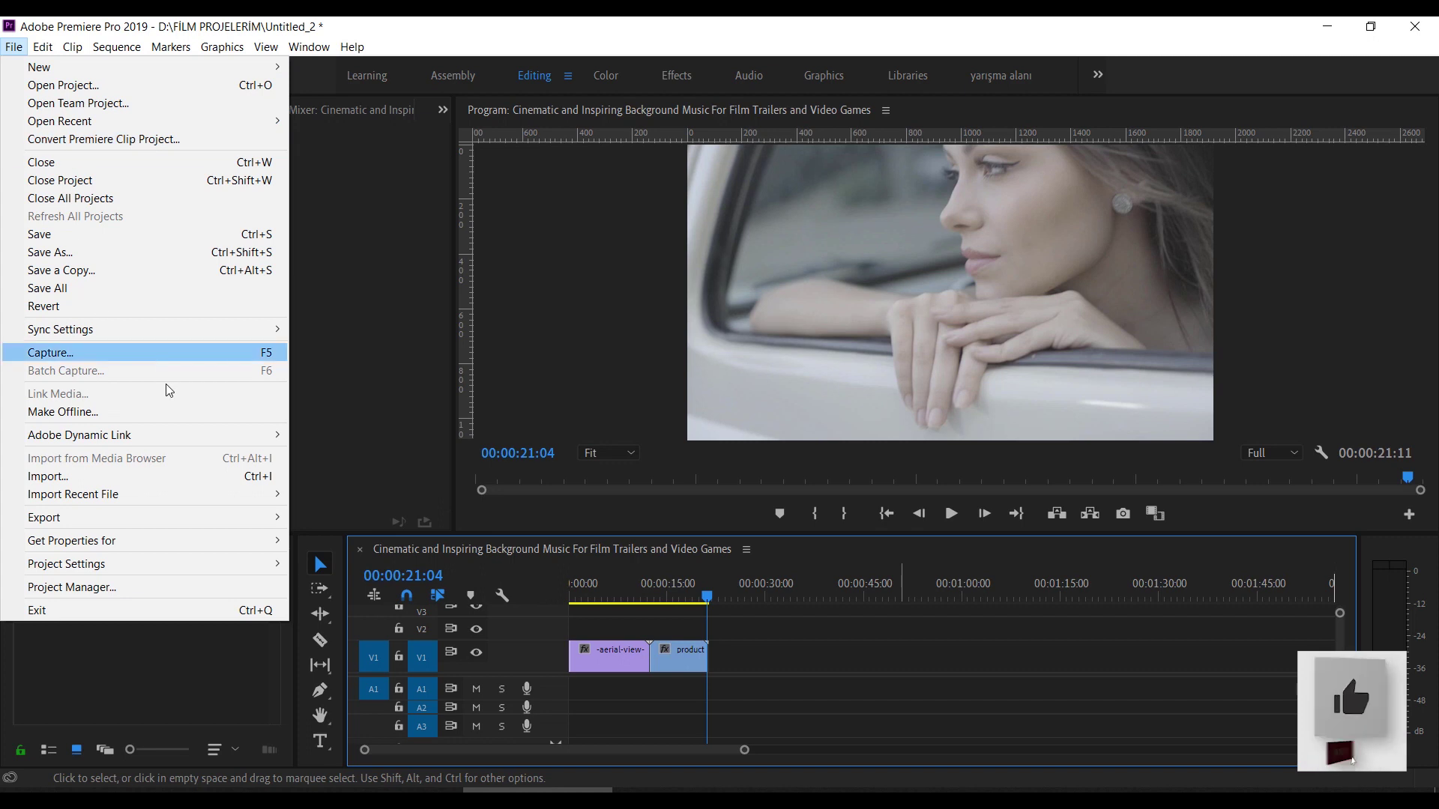
- Open Export Media settings for the sequence, keeping H.264 as the output format
mouse_move(182, 519)
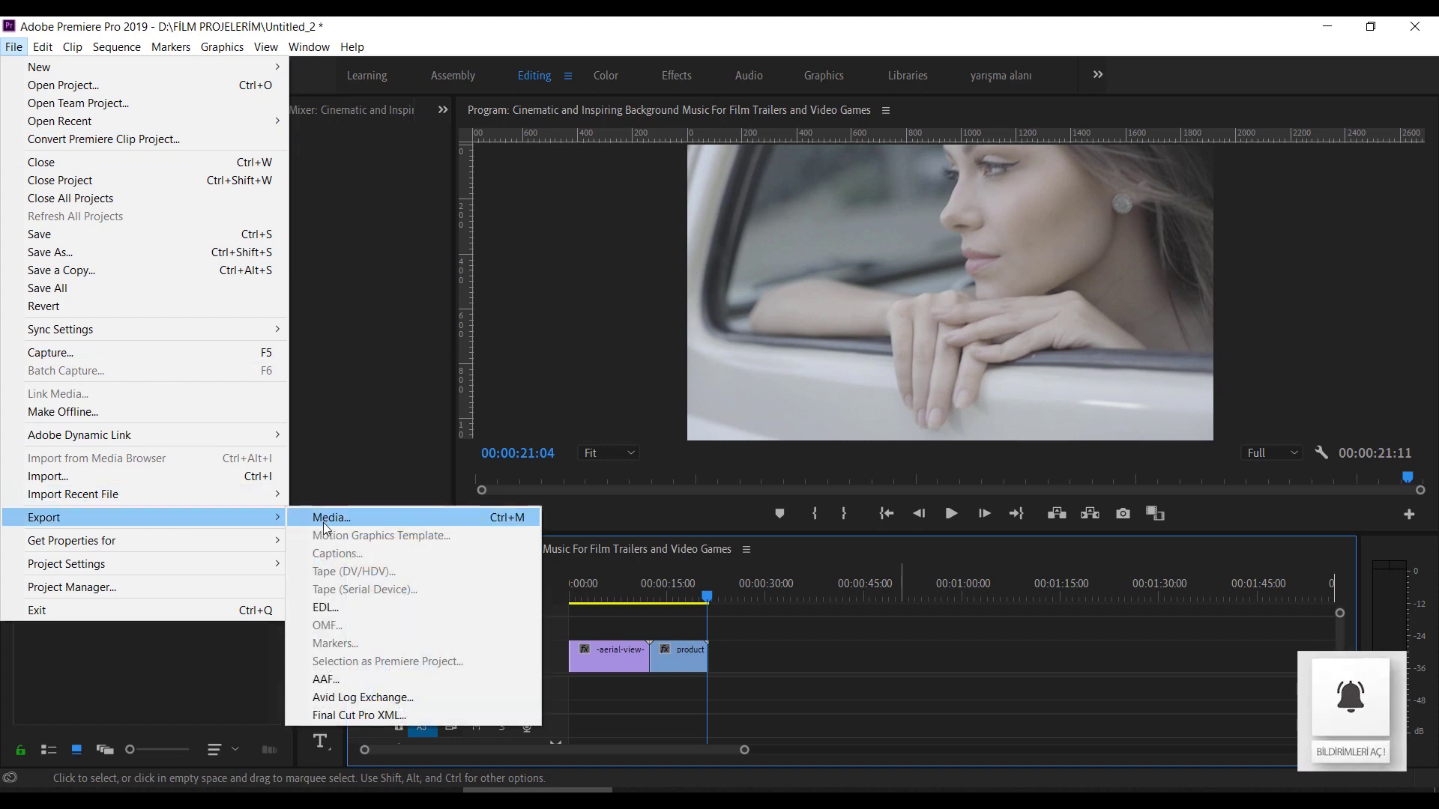
click(324, 519)
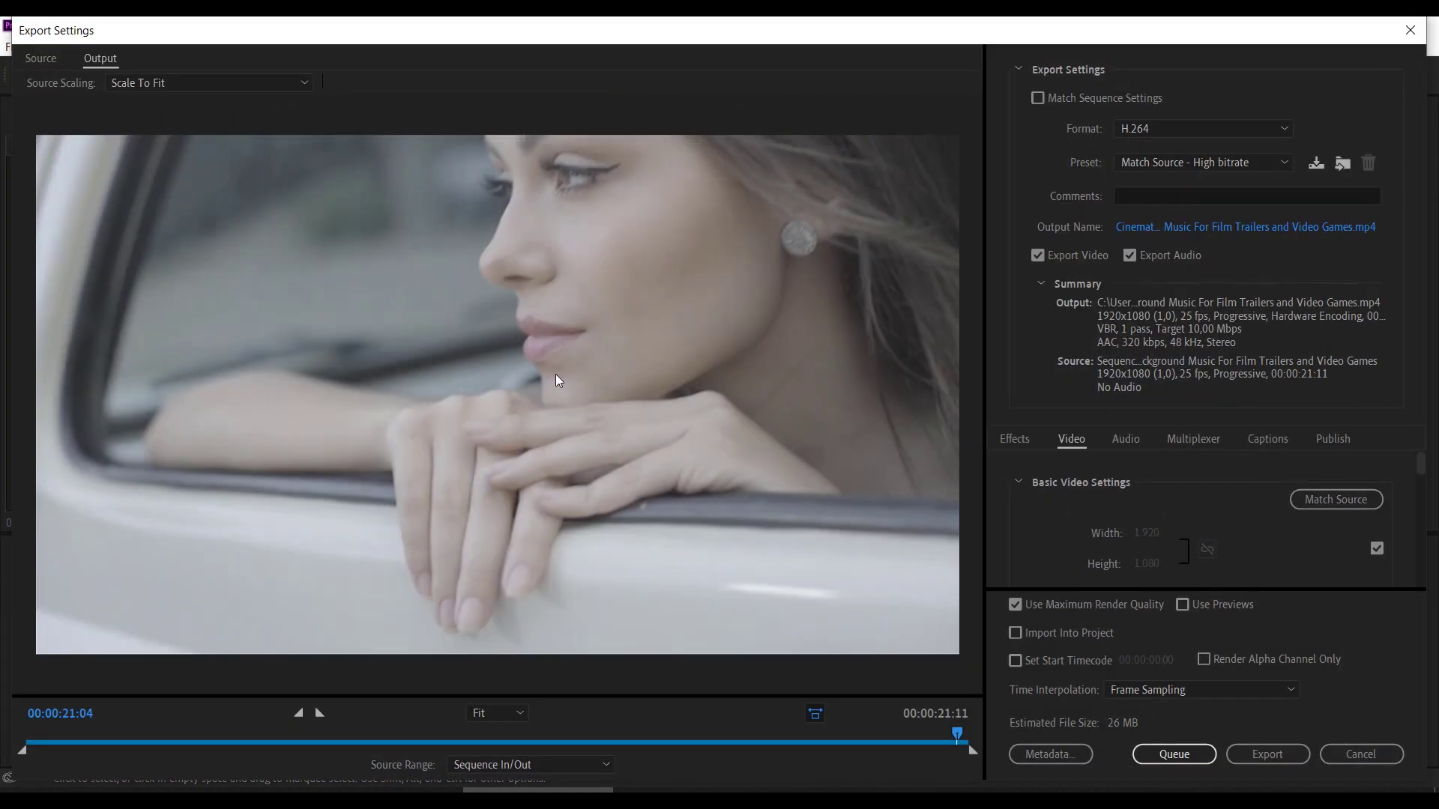
click(1181, 128)
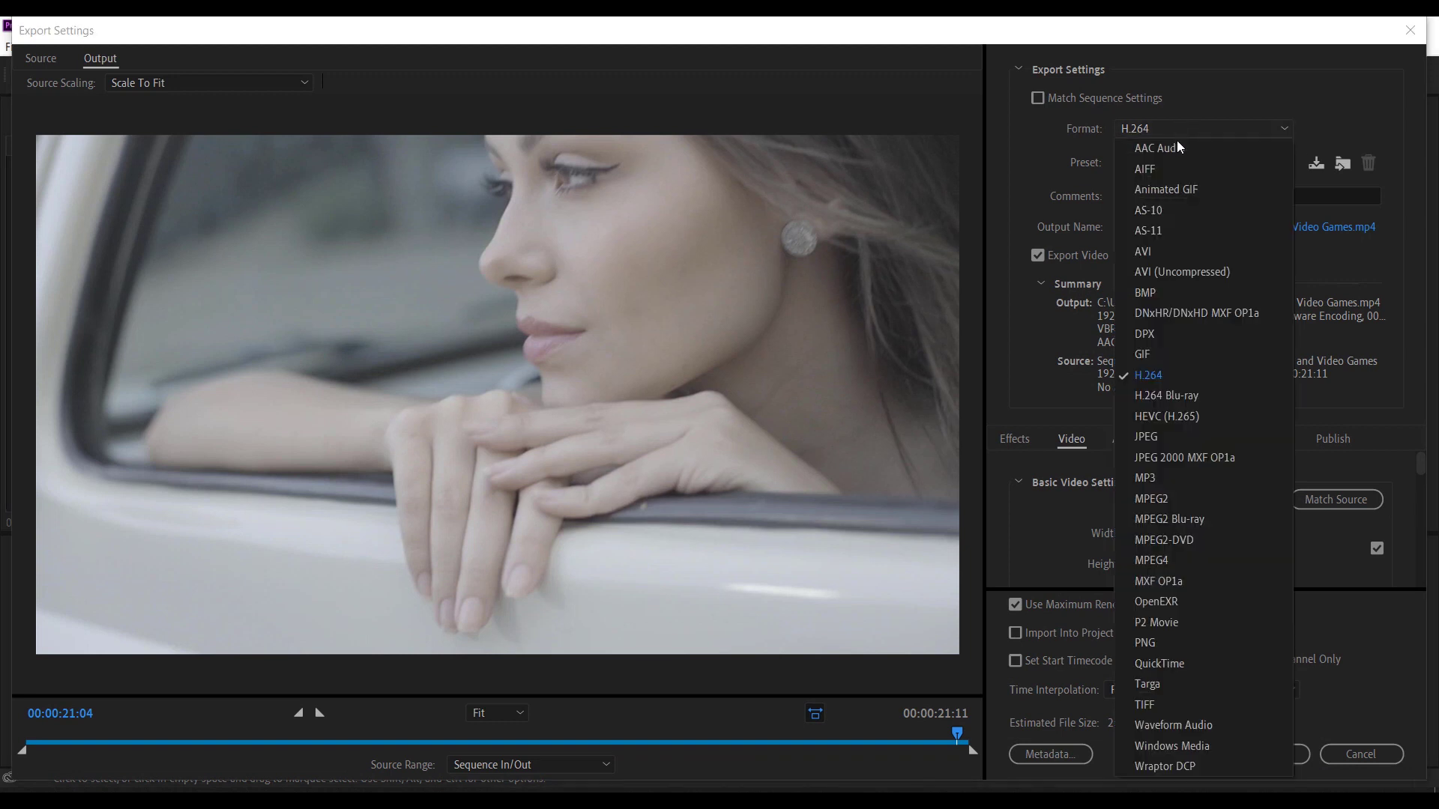
click(1162, 374)
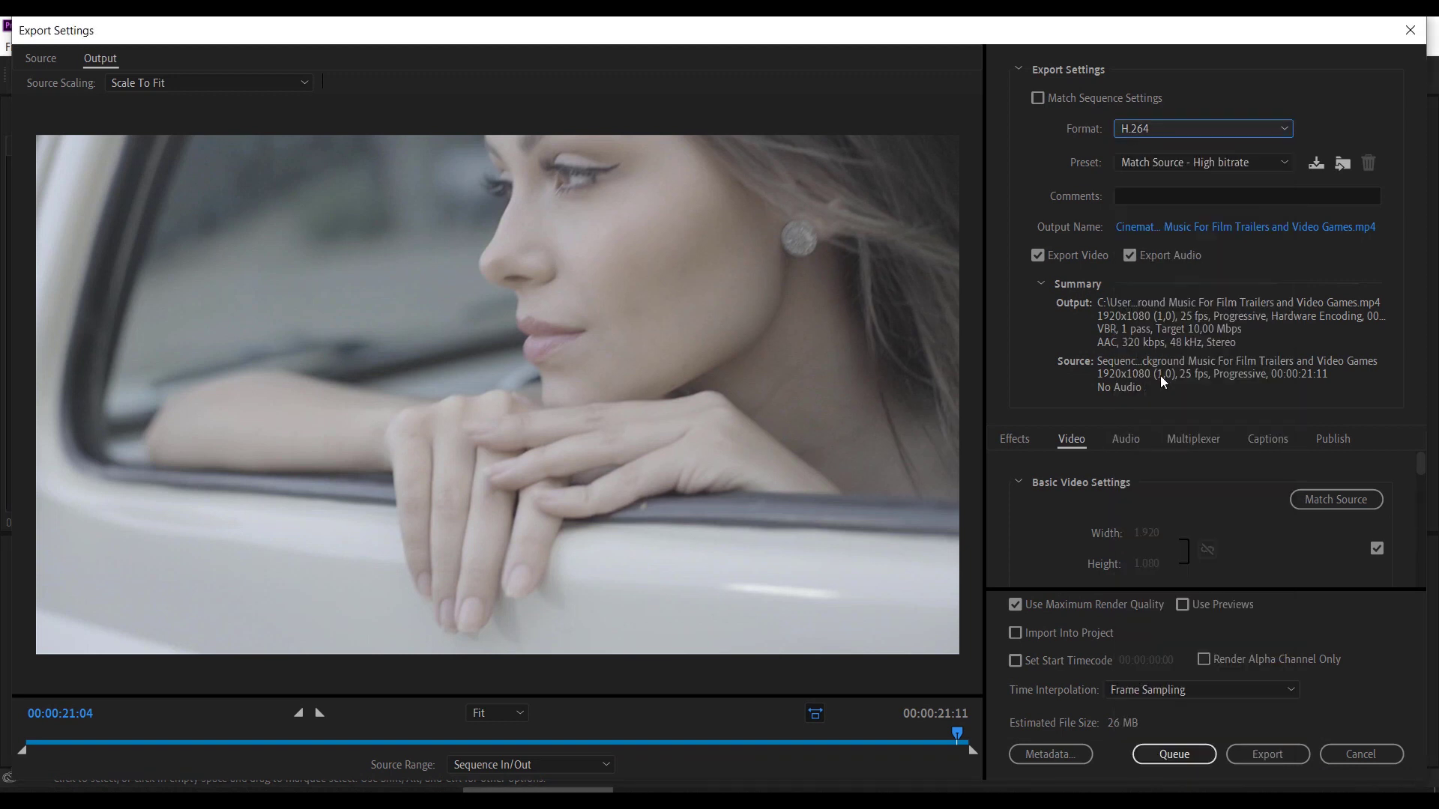
click(1194, 165)
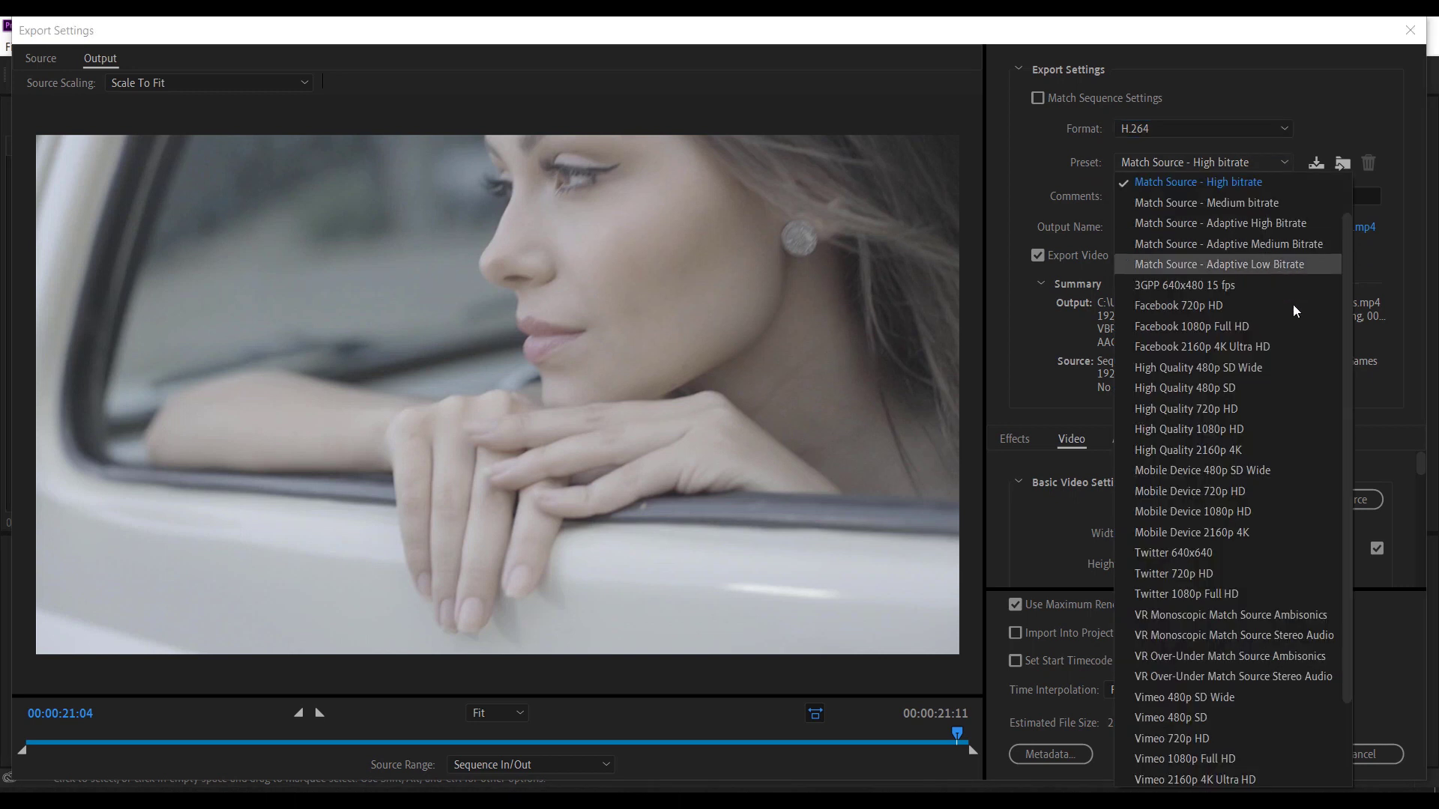
- Choose the Custom export preset, giving VBR 2-pass encoding at a 14 Mbps target
drag(1342, 451, 1343, 397)
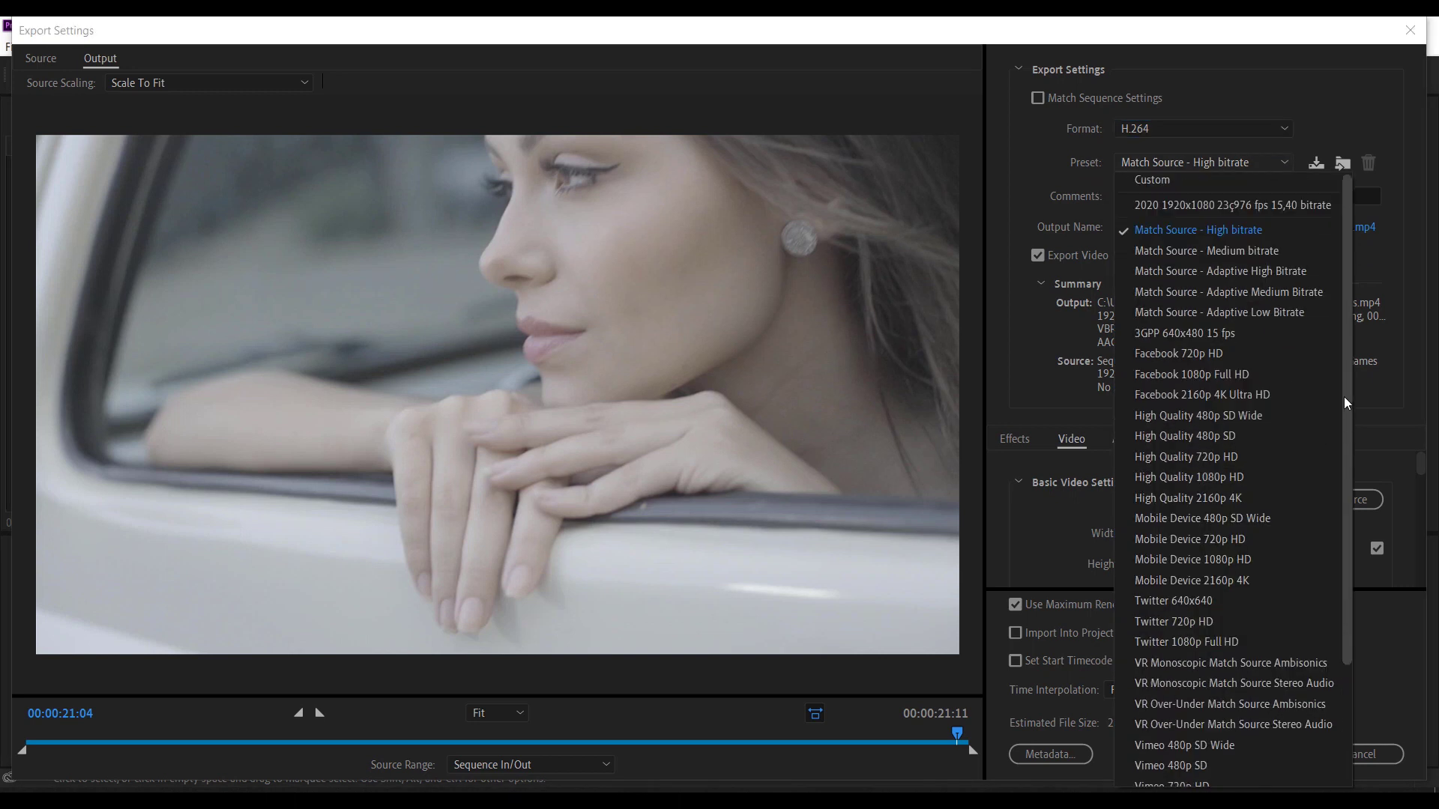
click(1245, 183)
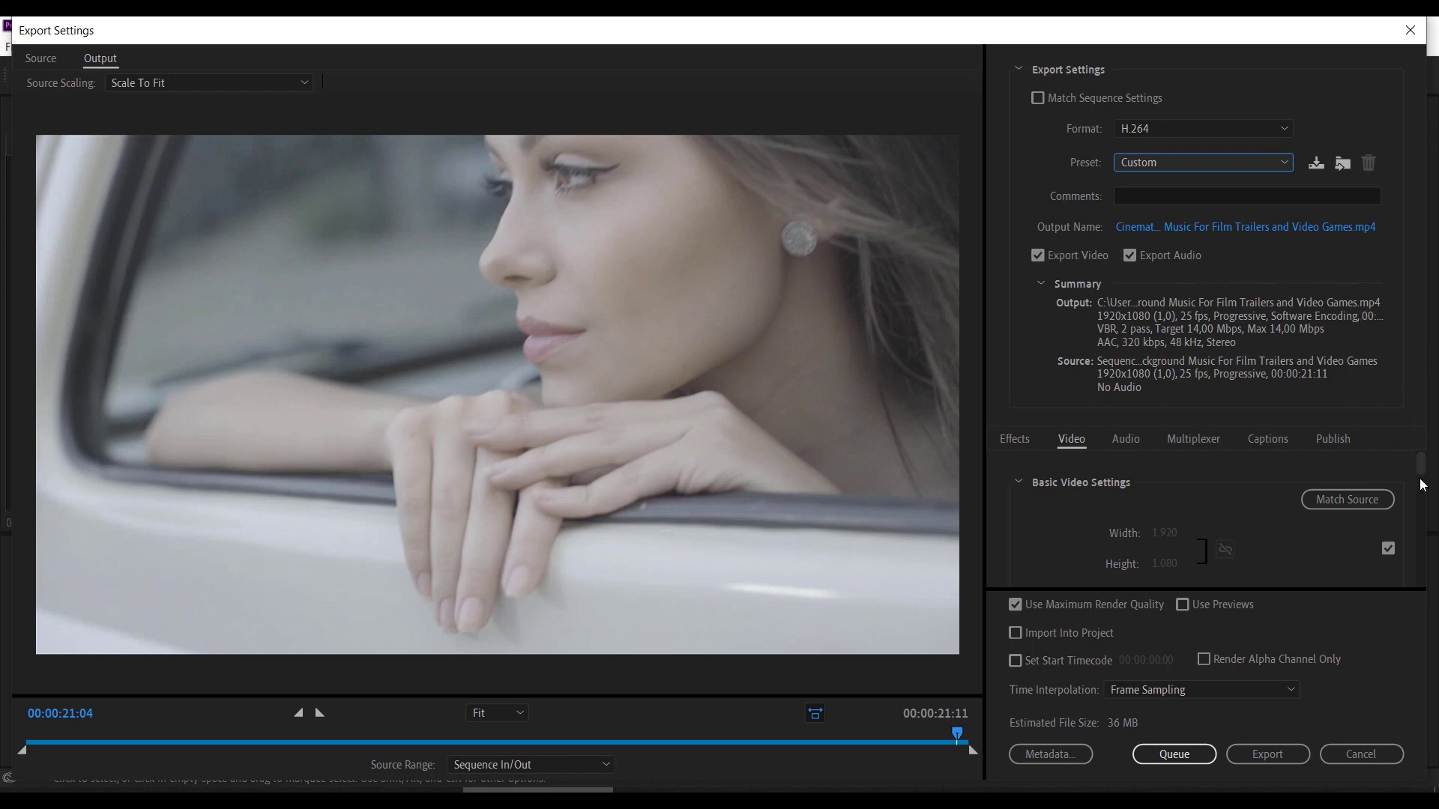
drag(1421, 479, 1431, 491)
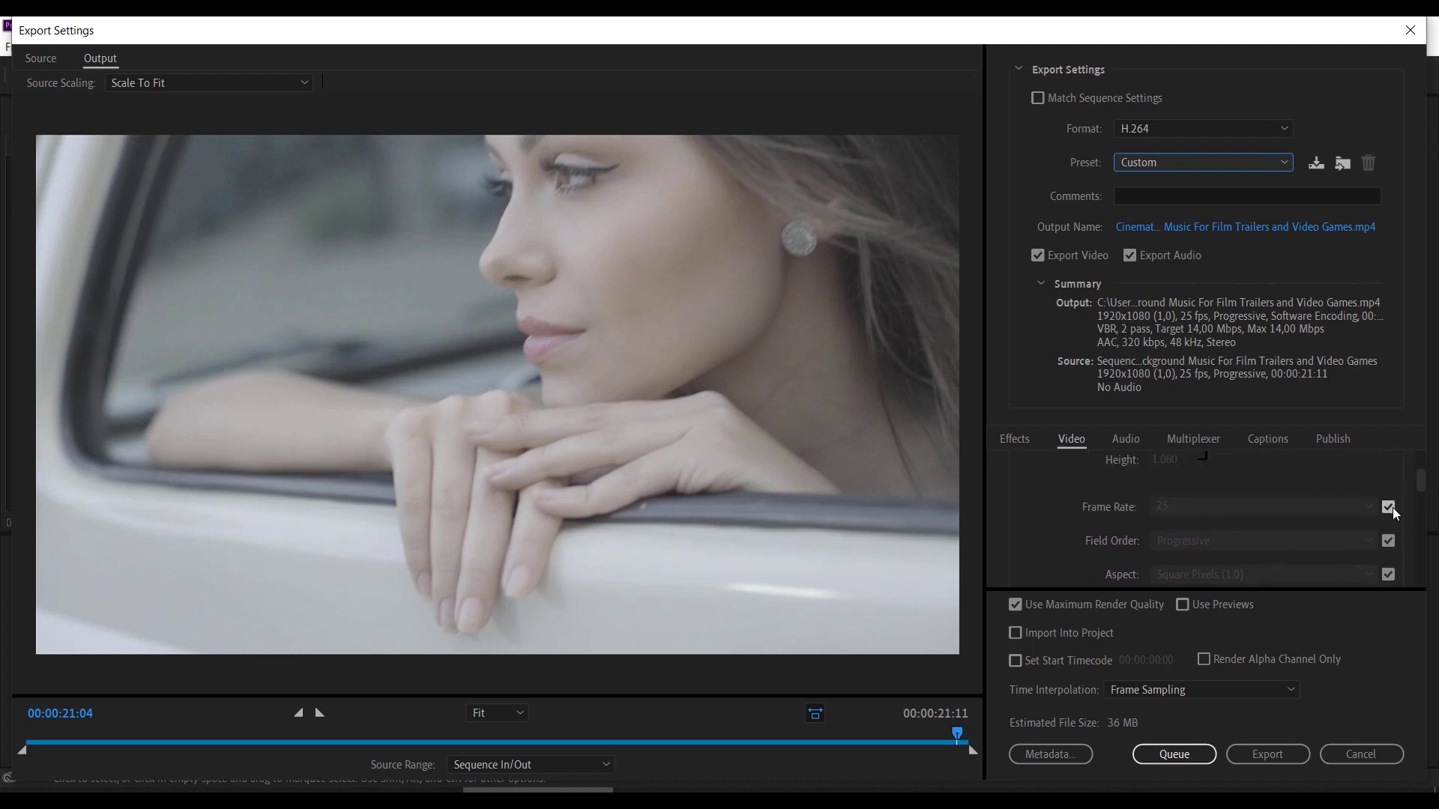
- Stop matching the source frame rate and pick 23,976 fps
click(1390, 506)
click(1342, 505)
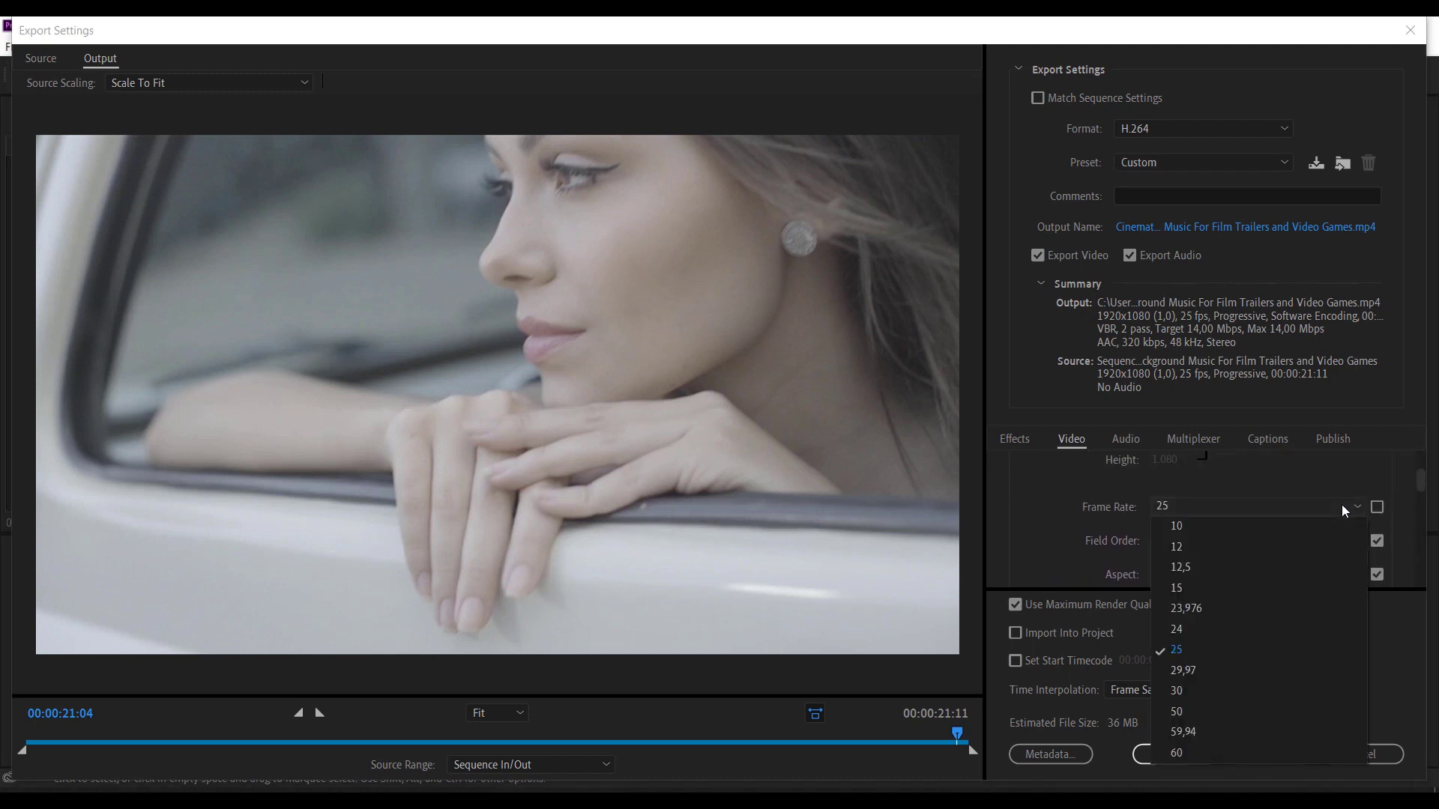
click(1235, 609)
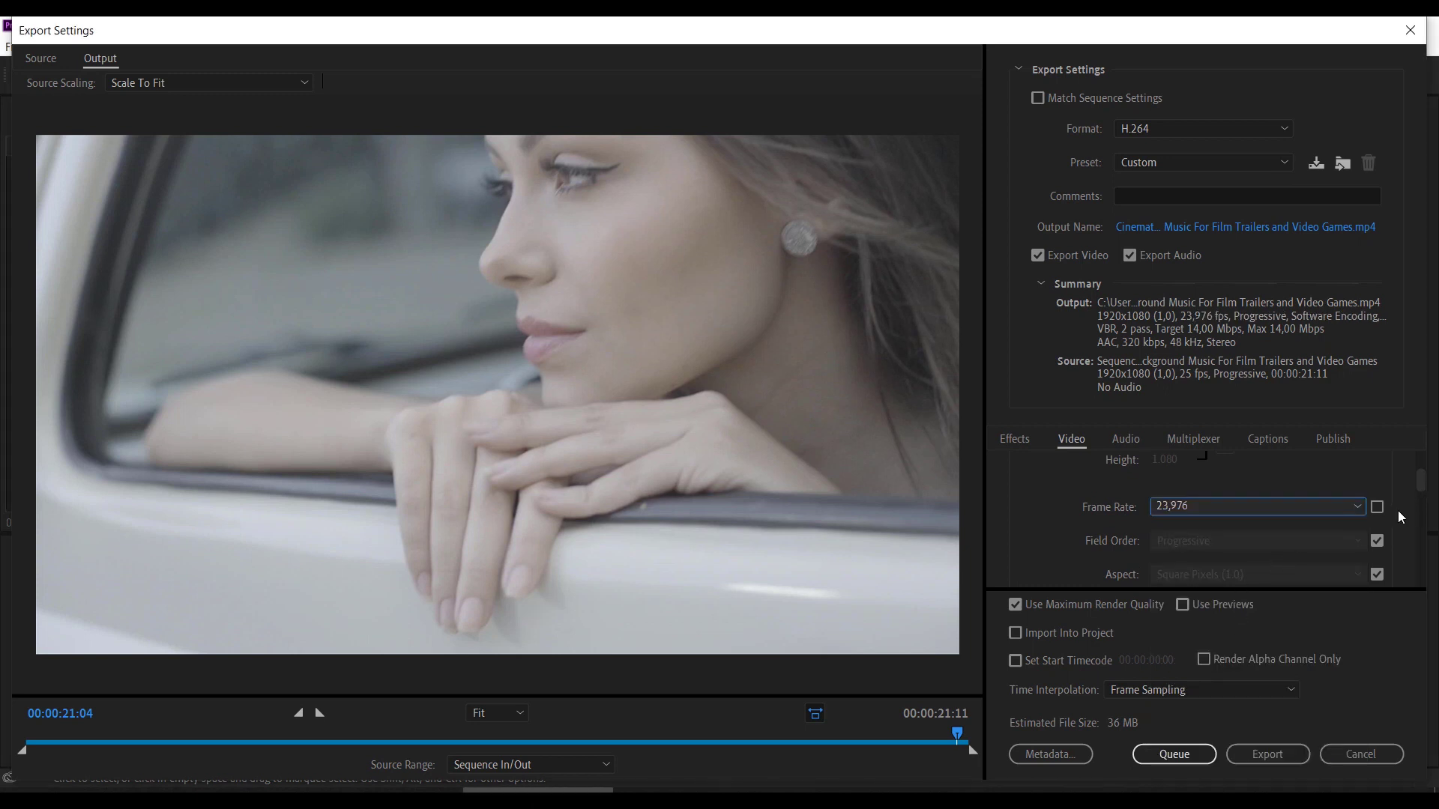
- Unlink width/height, profile and level from the source, and choose a lower H.264 level
scroll(1423, 480, up, 2)
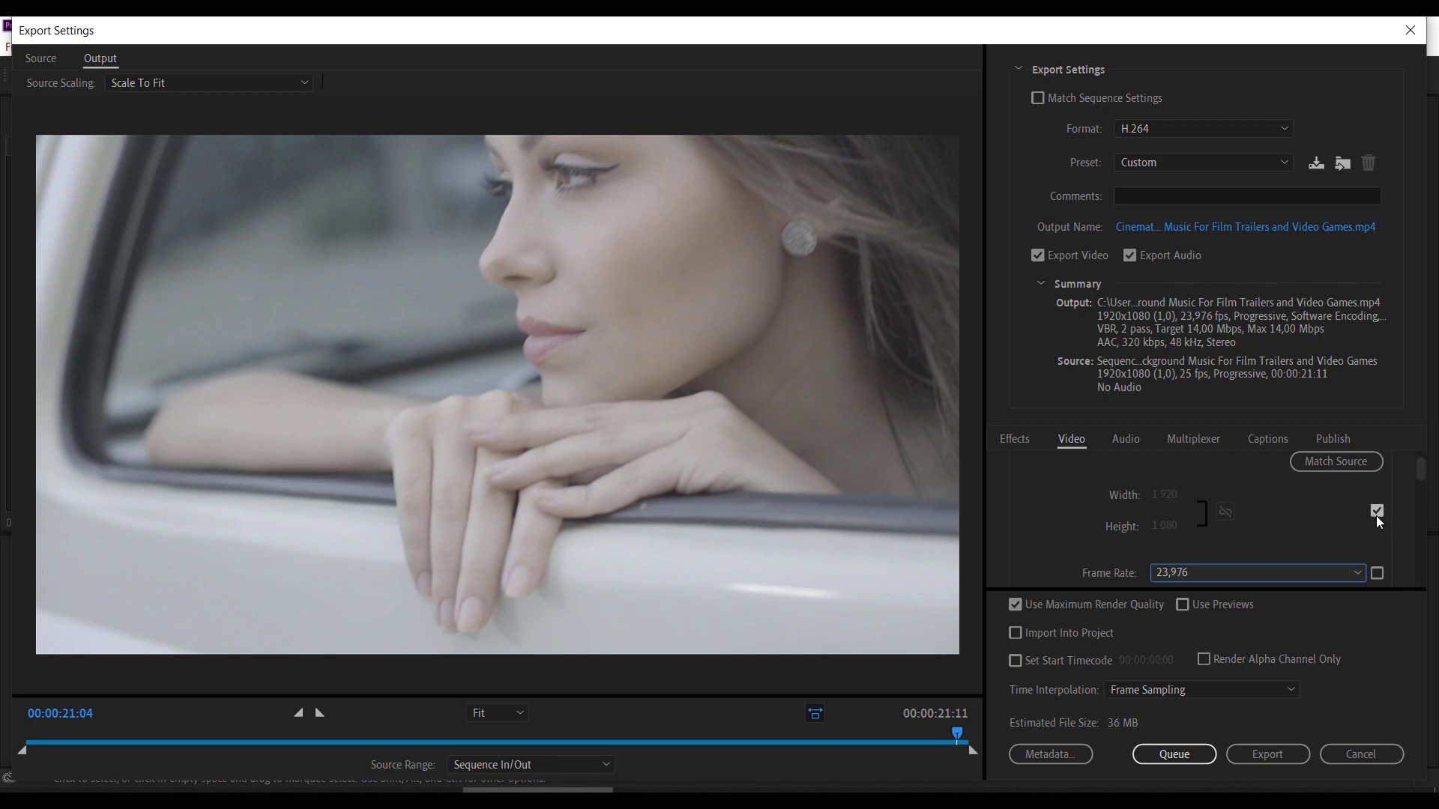
click(1377, 512)
scroll(1423, 483, down, 1)
scroll(1424, 485, down, 5)
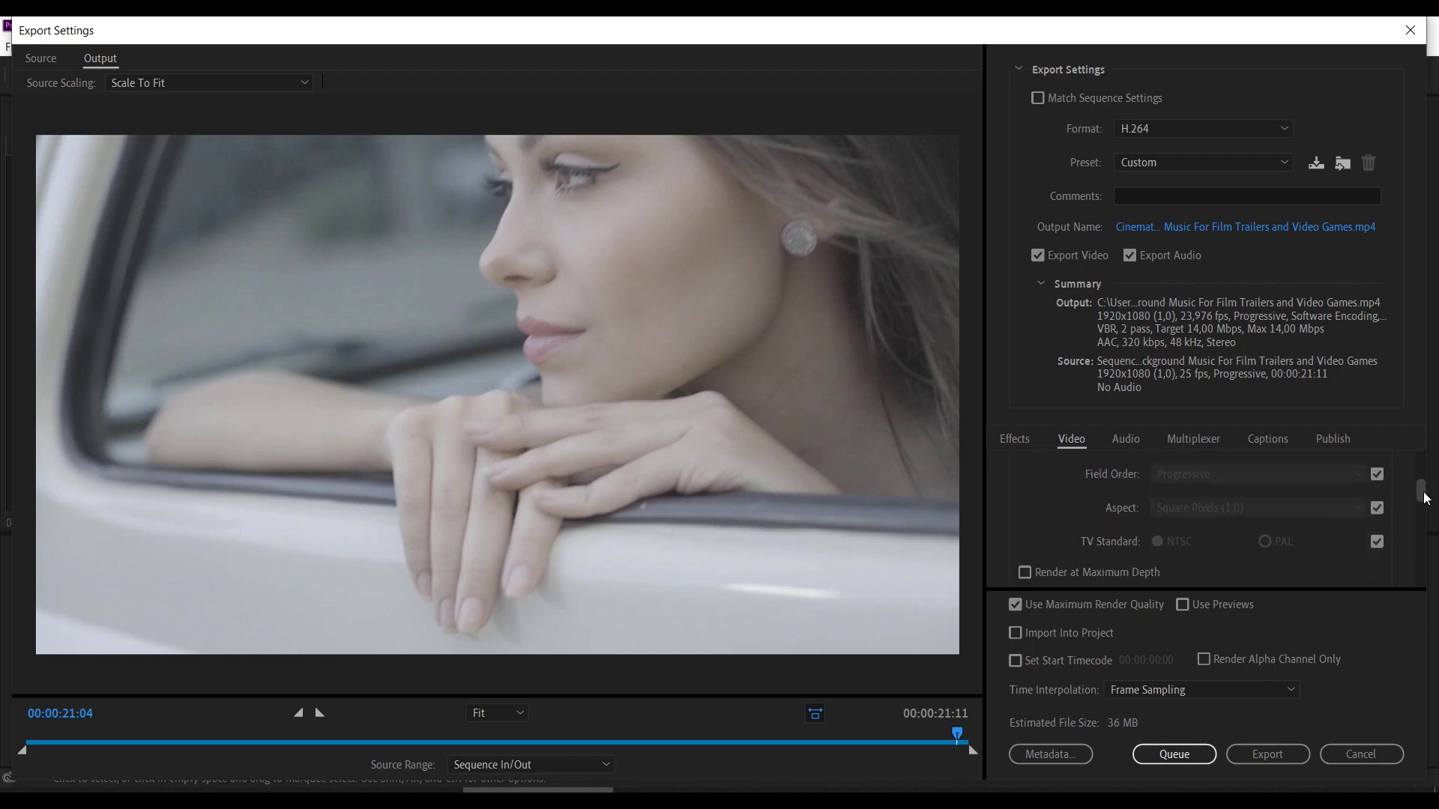
scroll(1425, 528, down, 1)
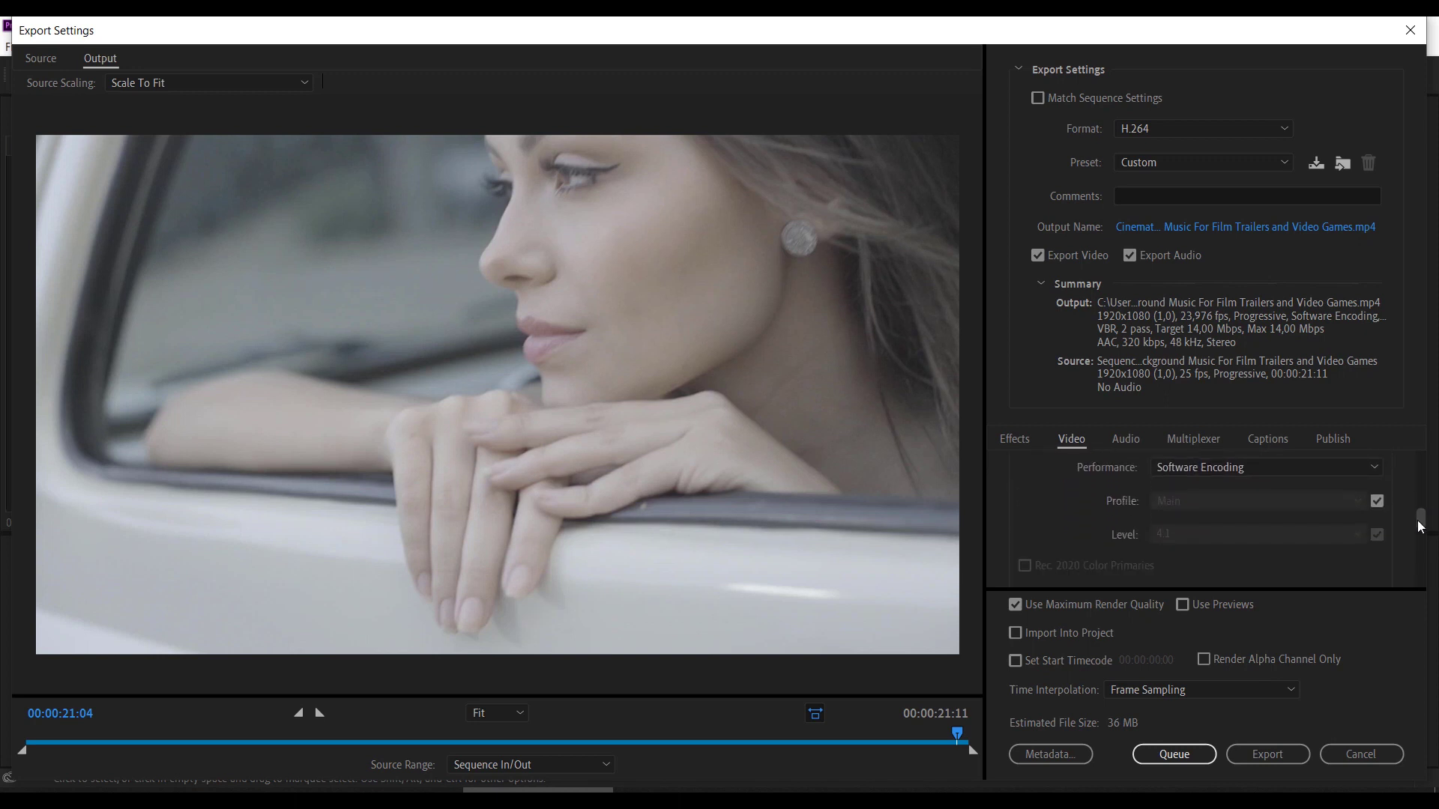
click(1377, 502)
click(1378, 535)
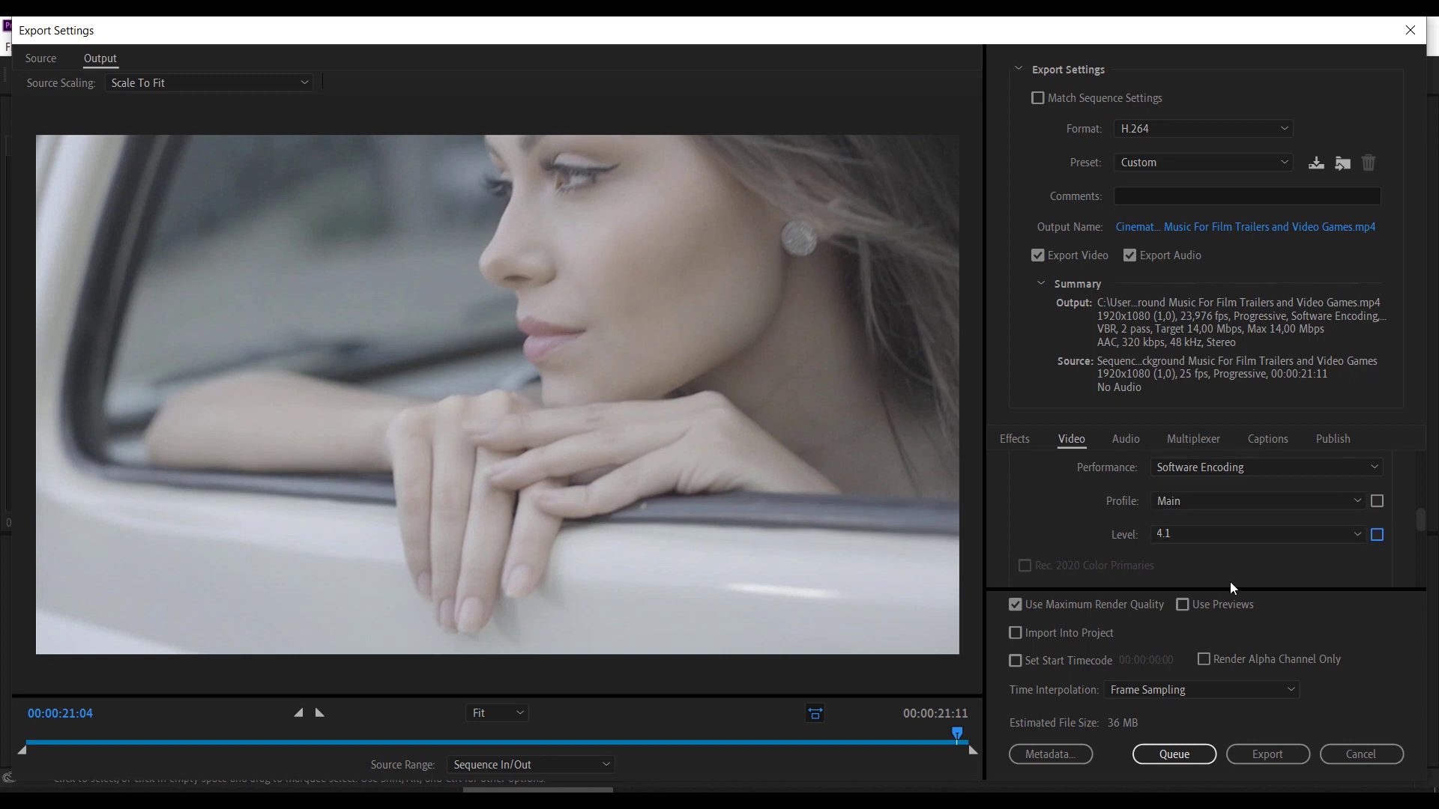
click(1194, 533)
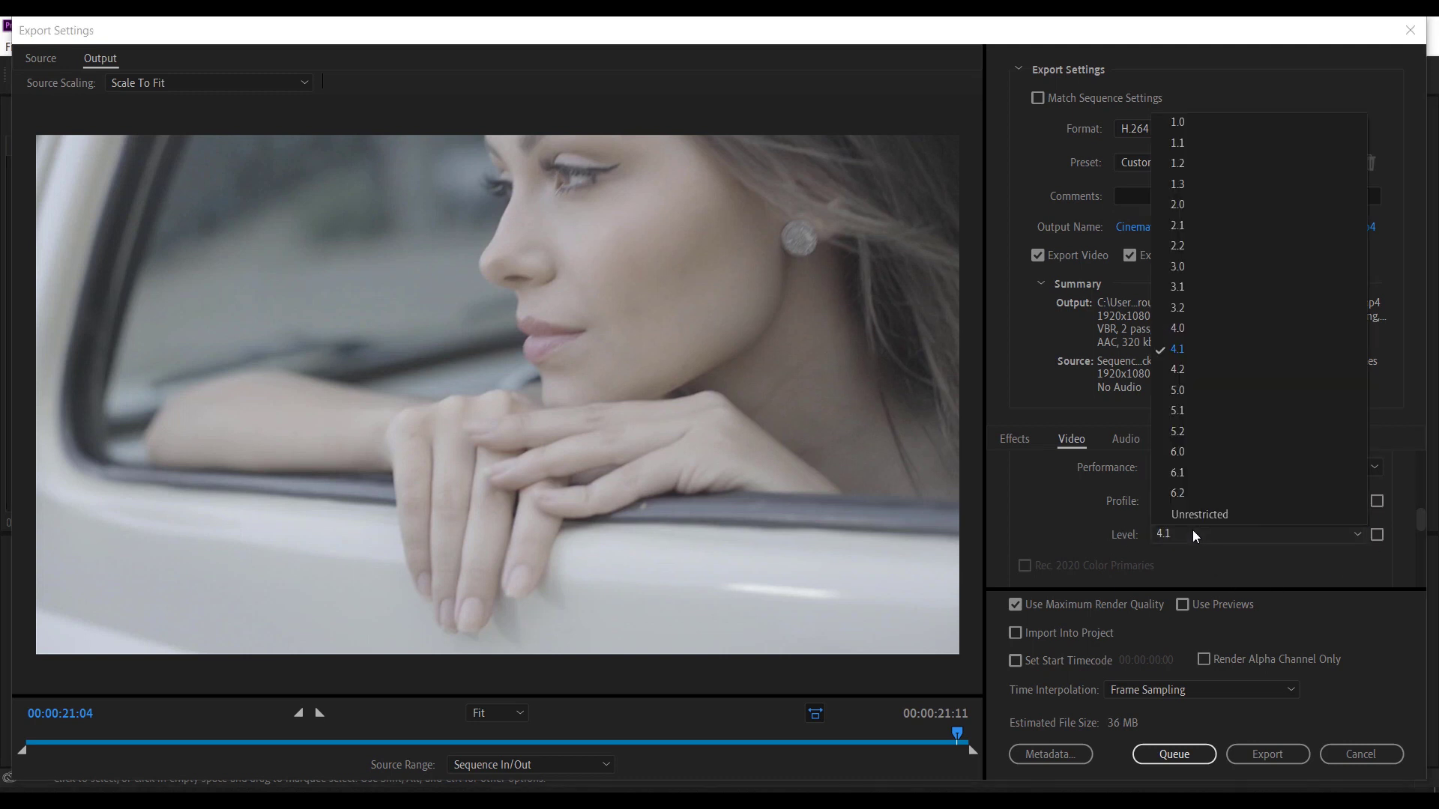
click(1219, 286)
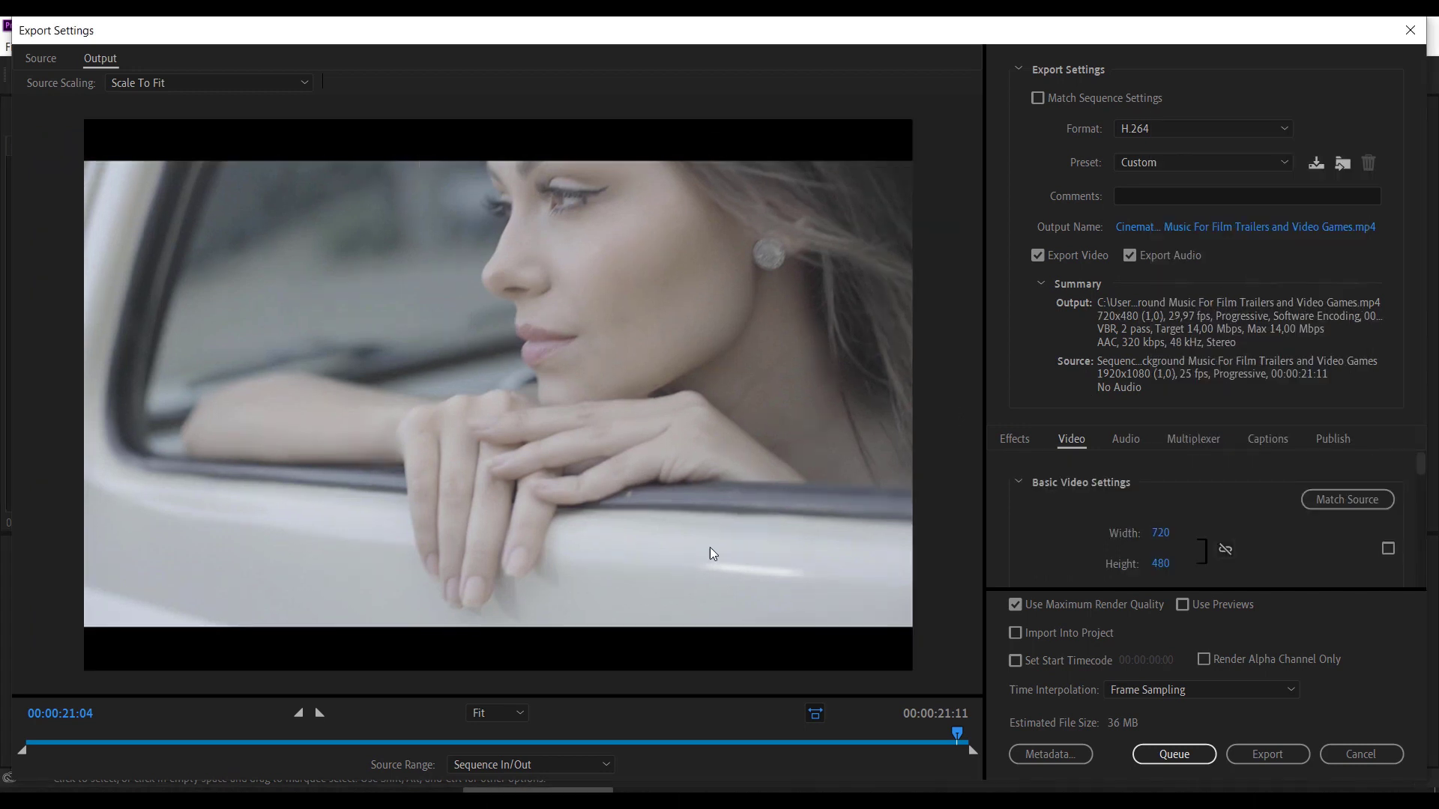
- Keep Main as the H.264 encoding profile
drag(1422, 472, 1426, 534)
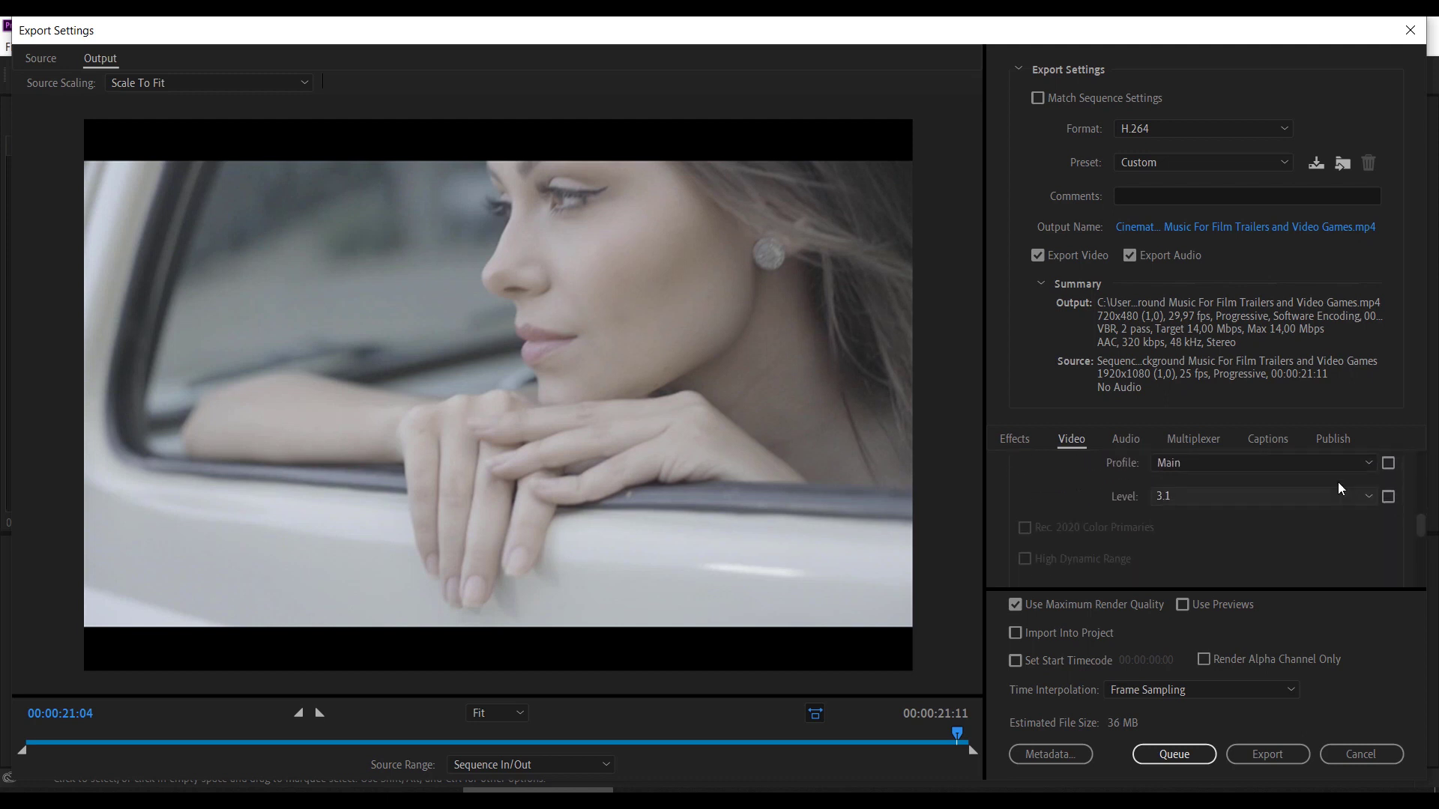
click(1332, 463)
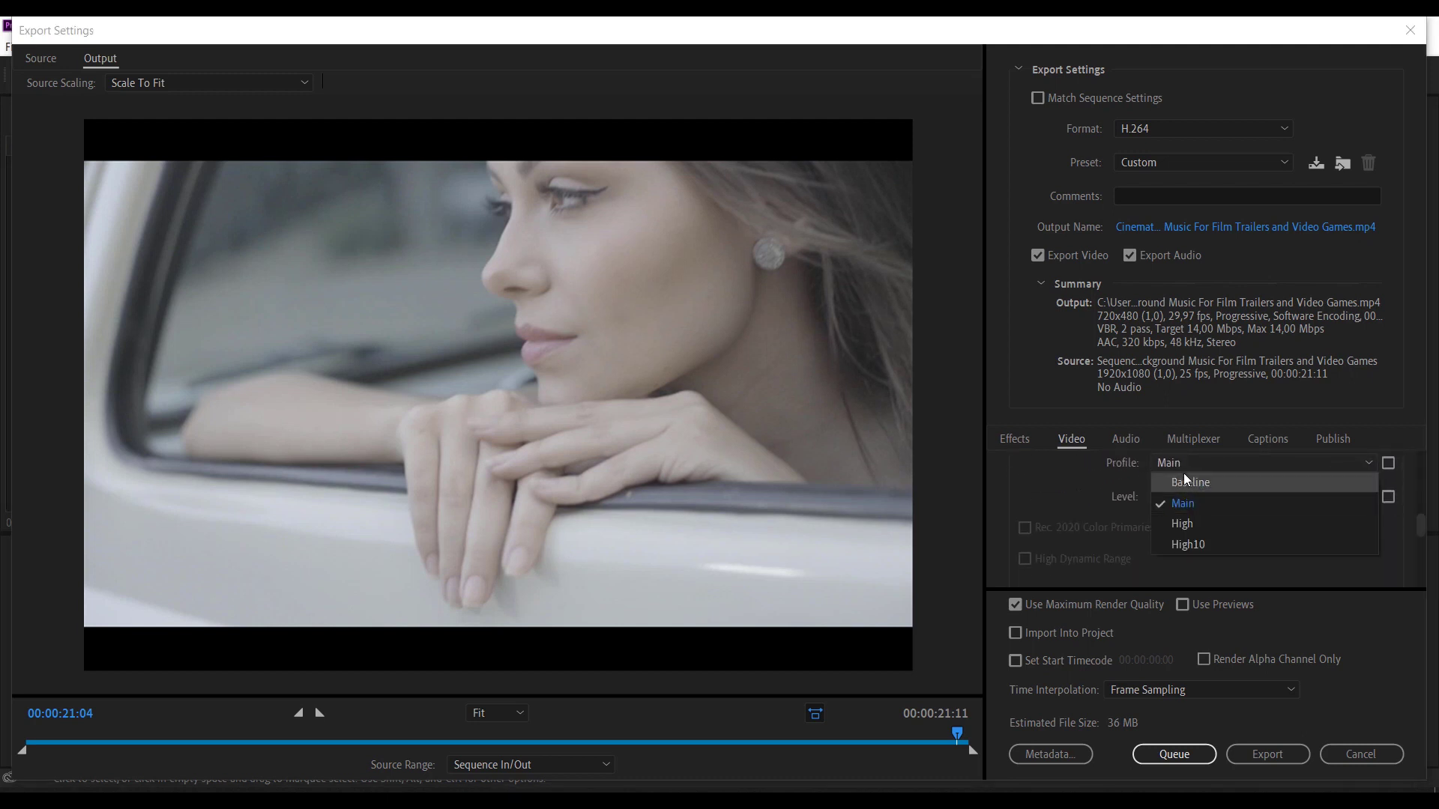
click(1234, 506)
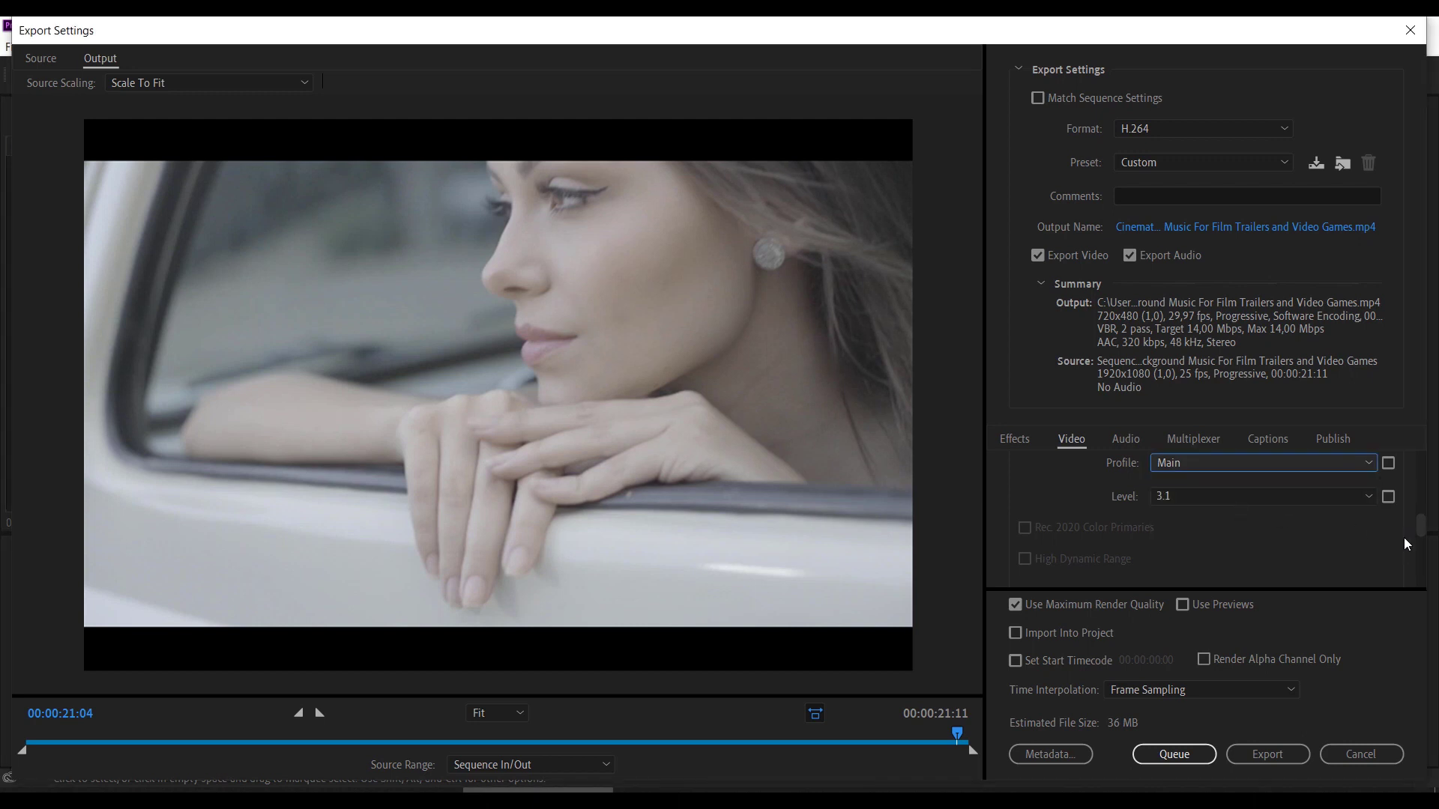
- Set the export frame size to 1280 wide by 720 high
drag(1421, 534, 1421, 469)
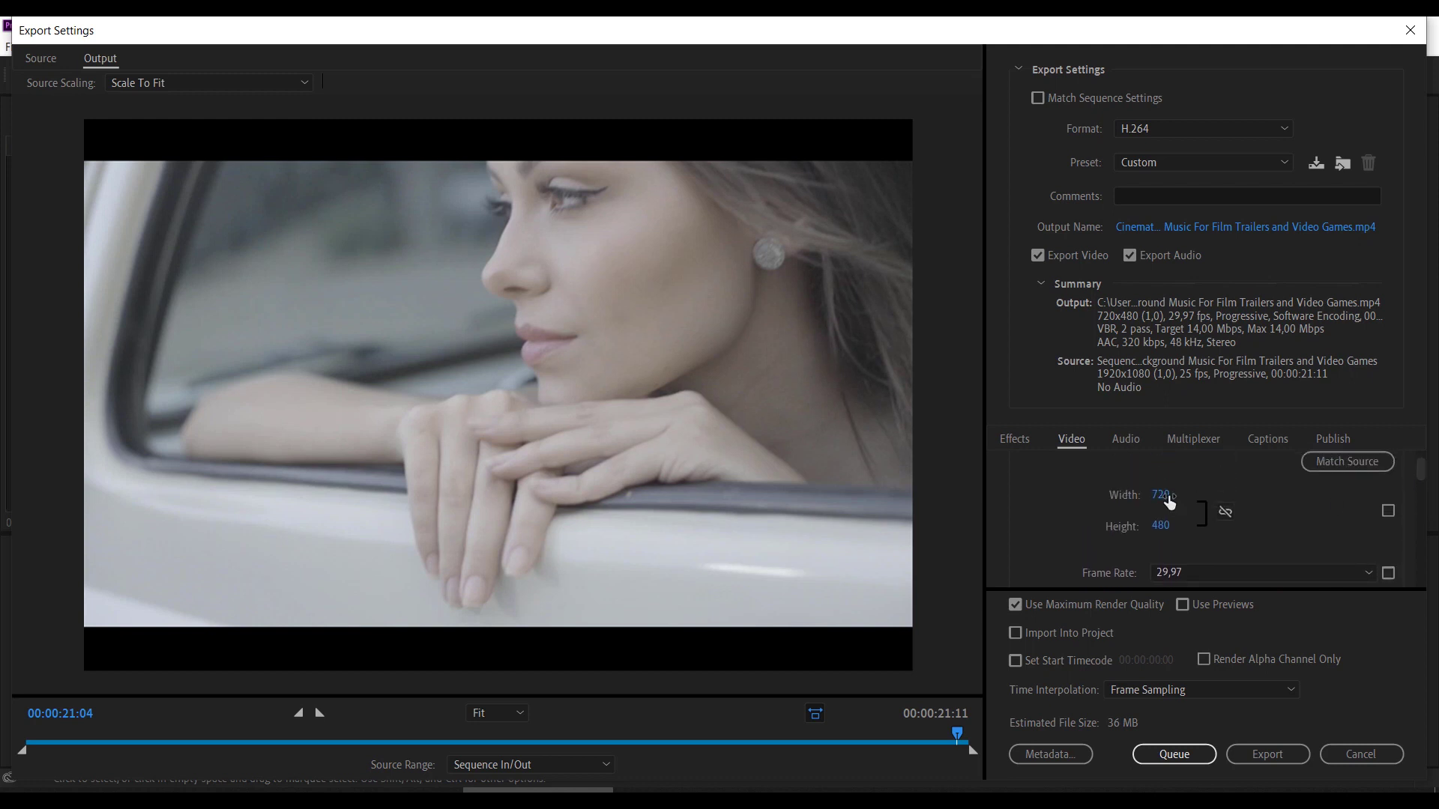
click(1163, 495)
text(1.28)
text(0)
key(Return)
click(1161, 526)
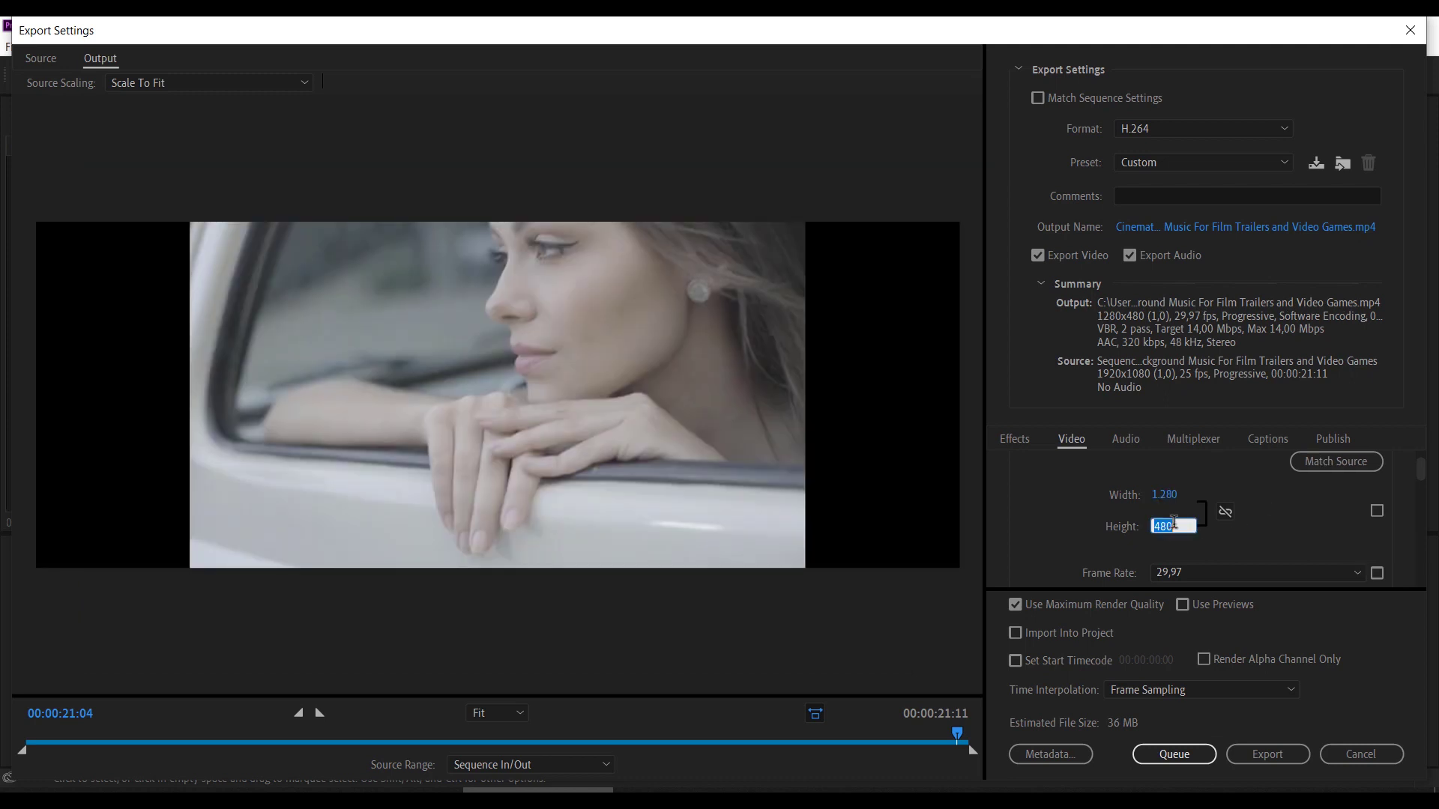
text(720)
key(Return)
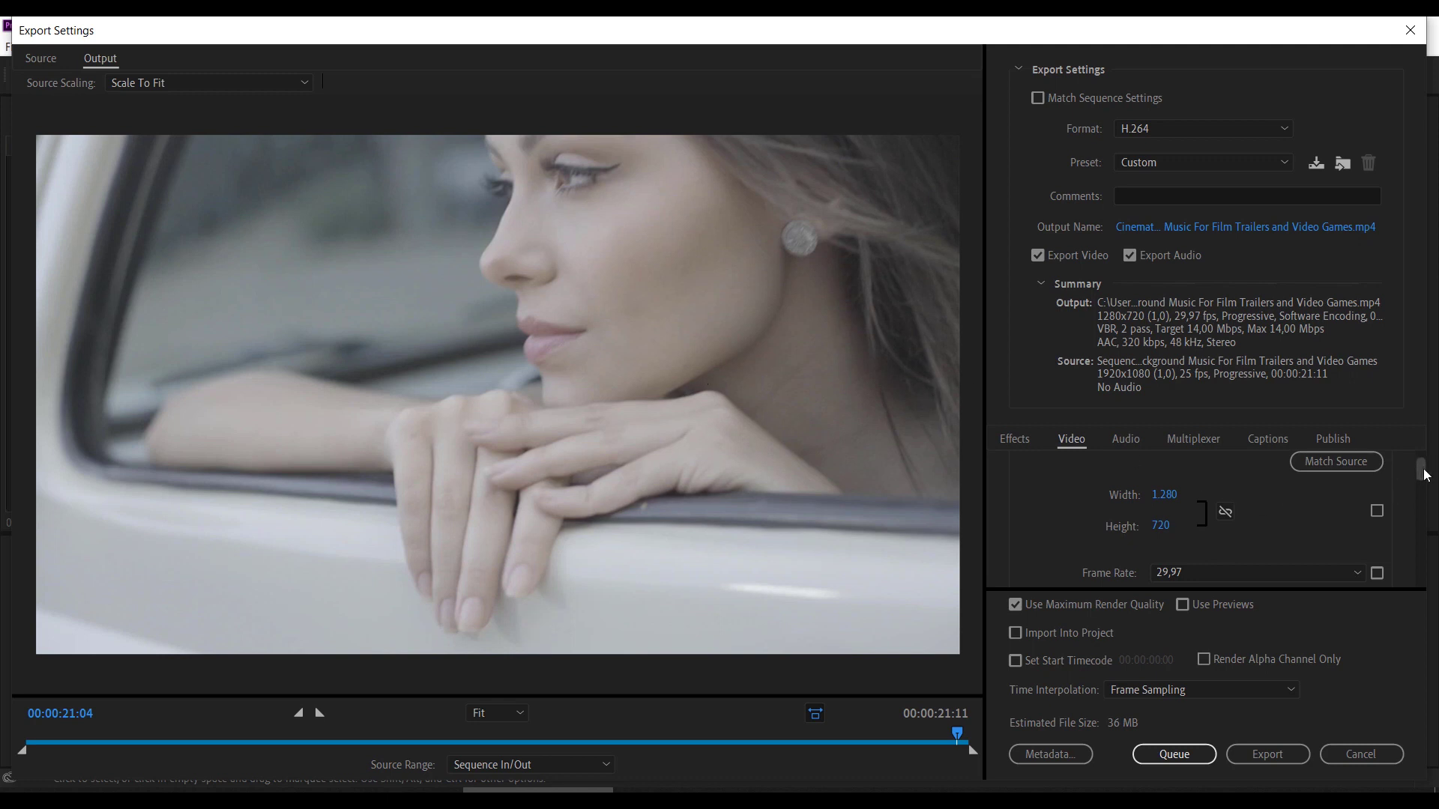
- Set the export frame rate to 23,976 fps instead of 29,97
drag(1421, 468, 1421, 485)
click(1256, 476)
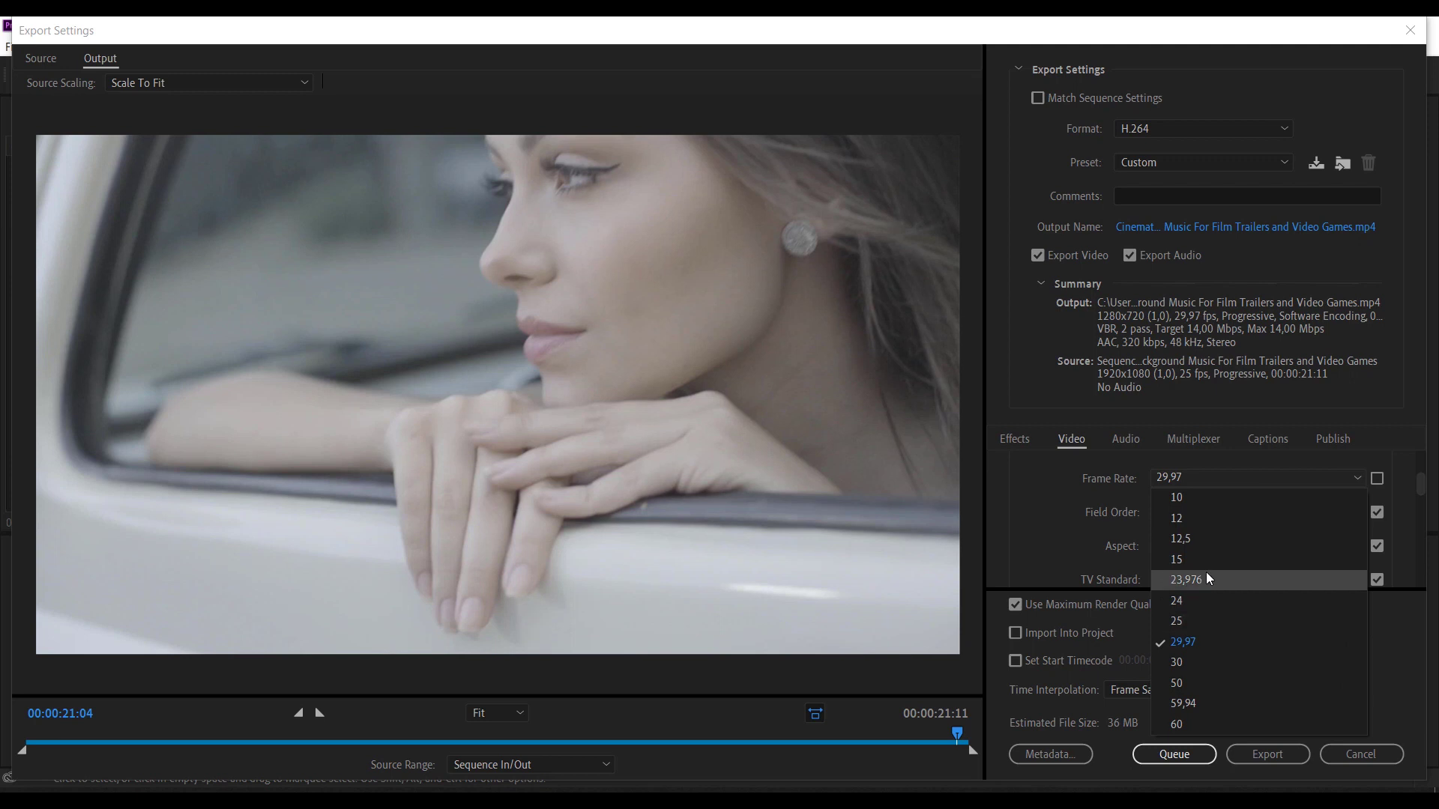
key(Escape)
drag(1421, 487, 1434, 564)
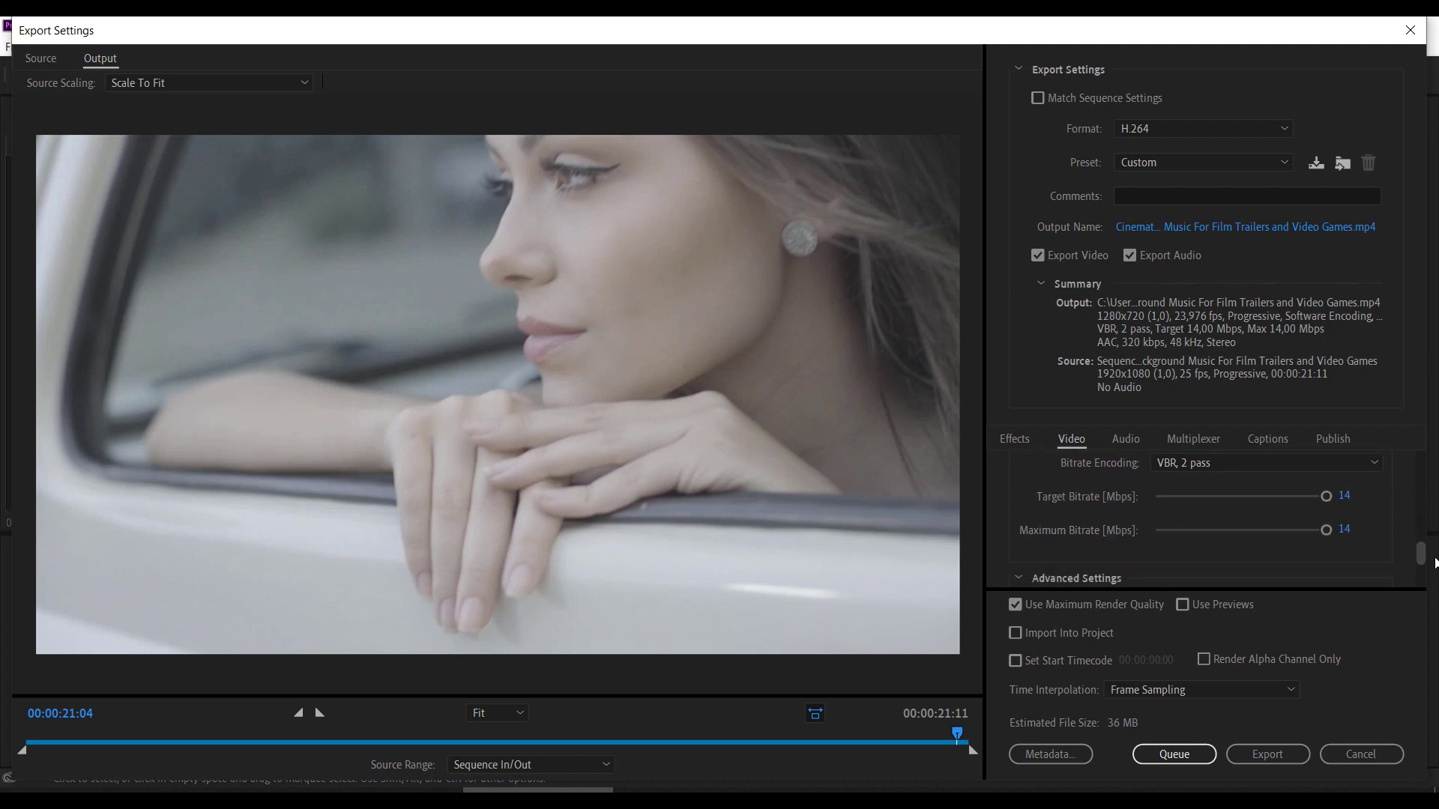
- Keep VBR 2-pass and lower bitrates to 2.95 Mbps target, 3.14 Mbps maximum
scroll(1435, 563, up, 2)
click(1252, 495)
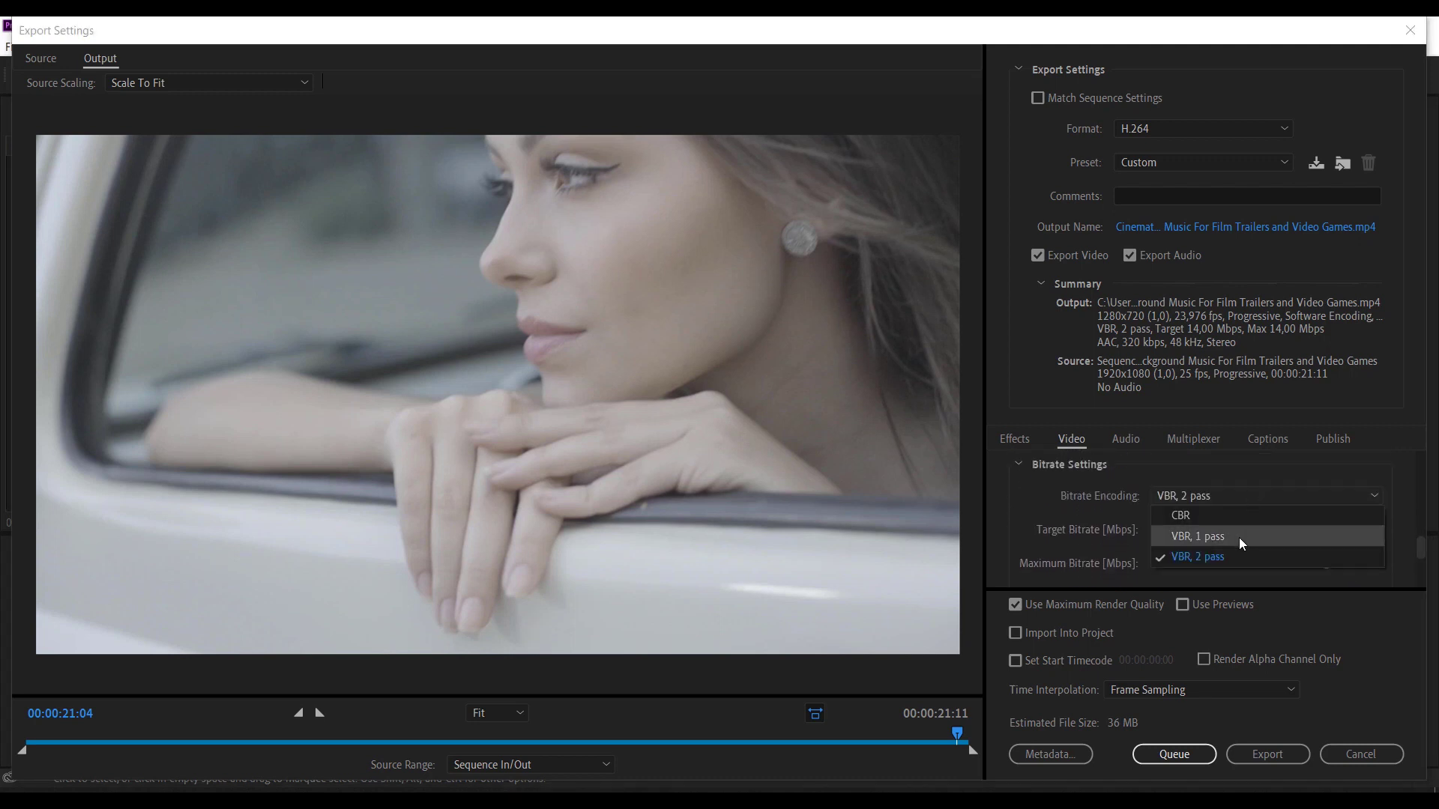
click(1196, 556)
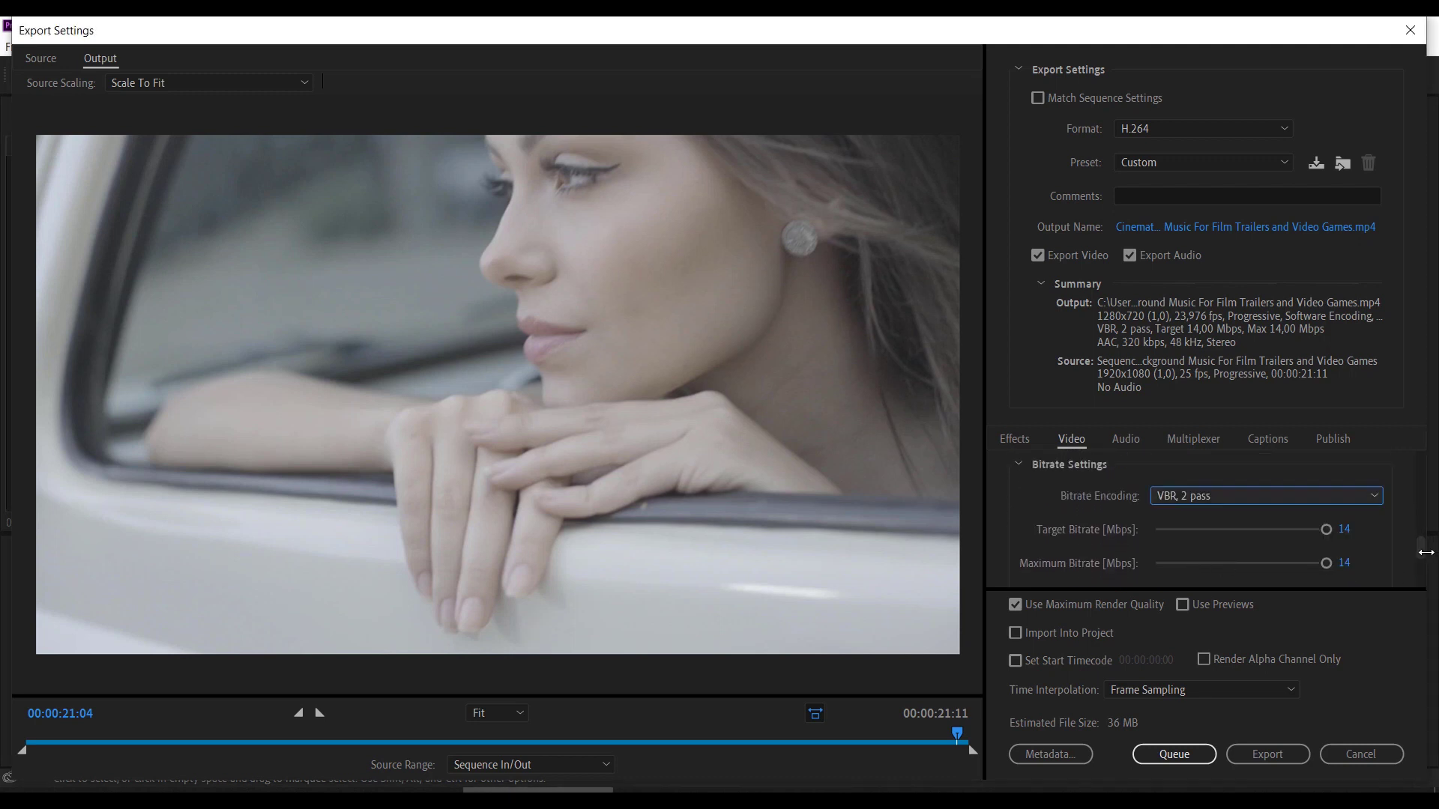
drag(1428, 553, 1425, 564)
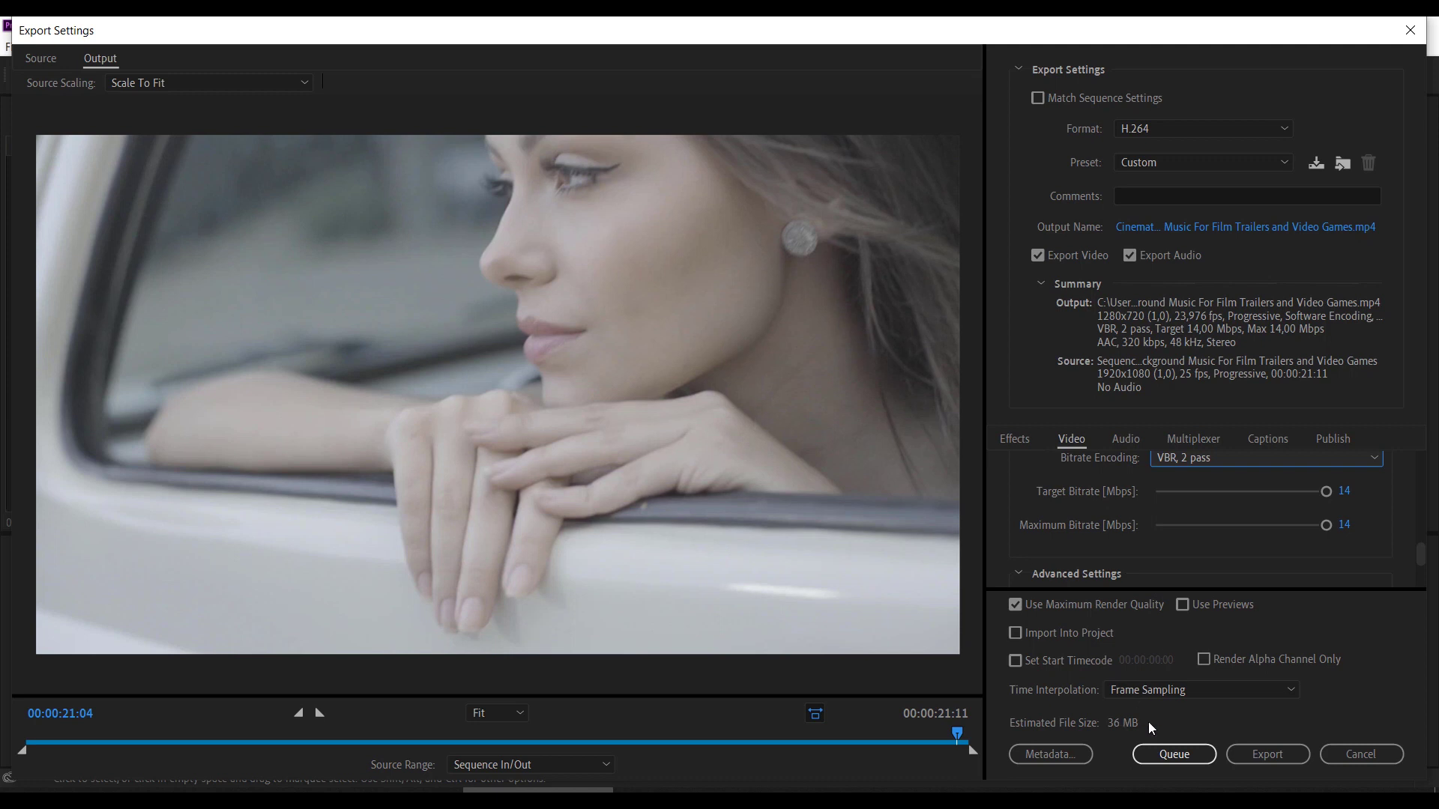
click(1210, 460)
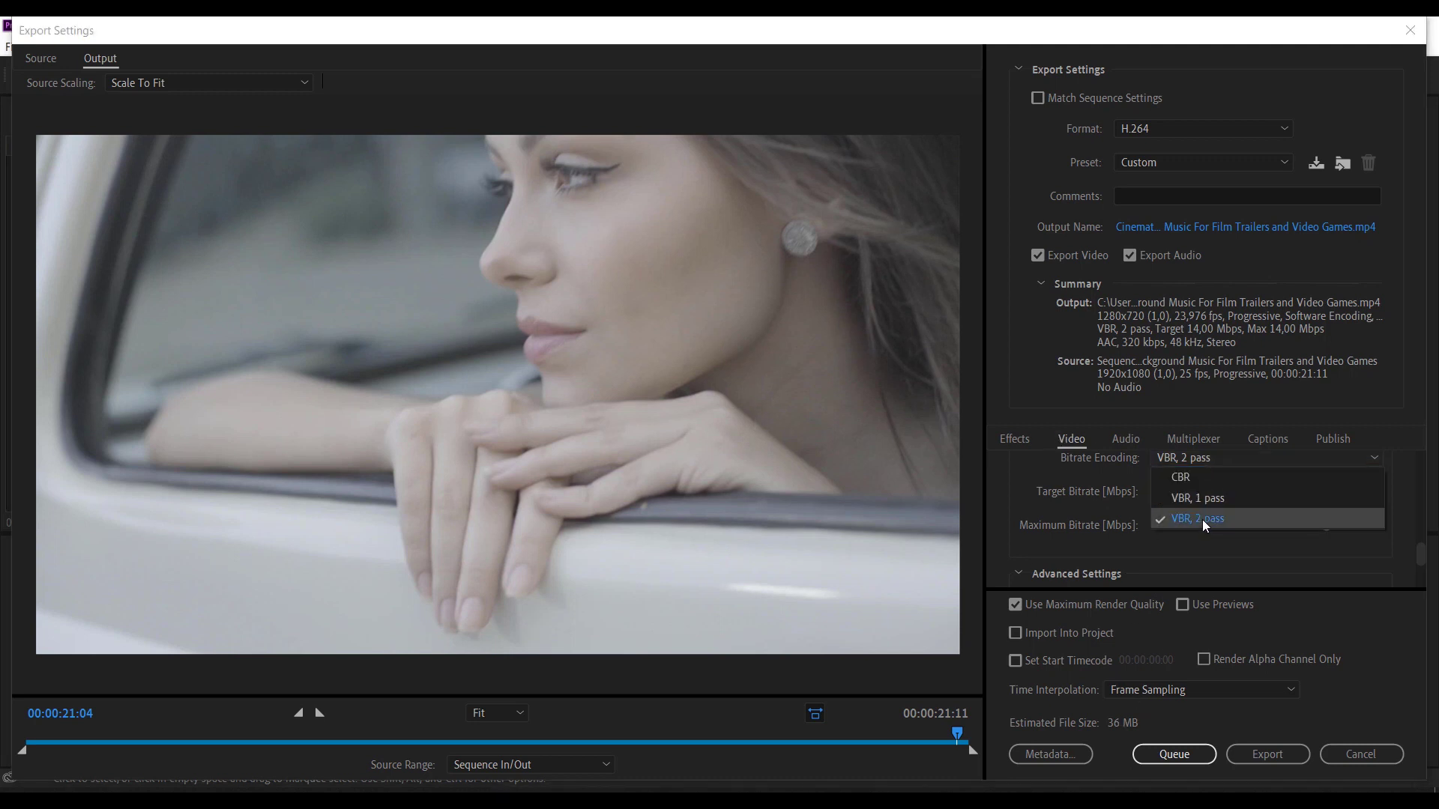
click(1221, 523)
drag(1325, 496, 1223, 491)
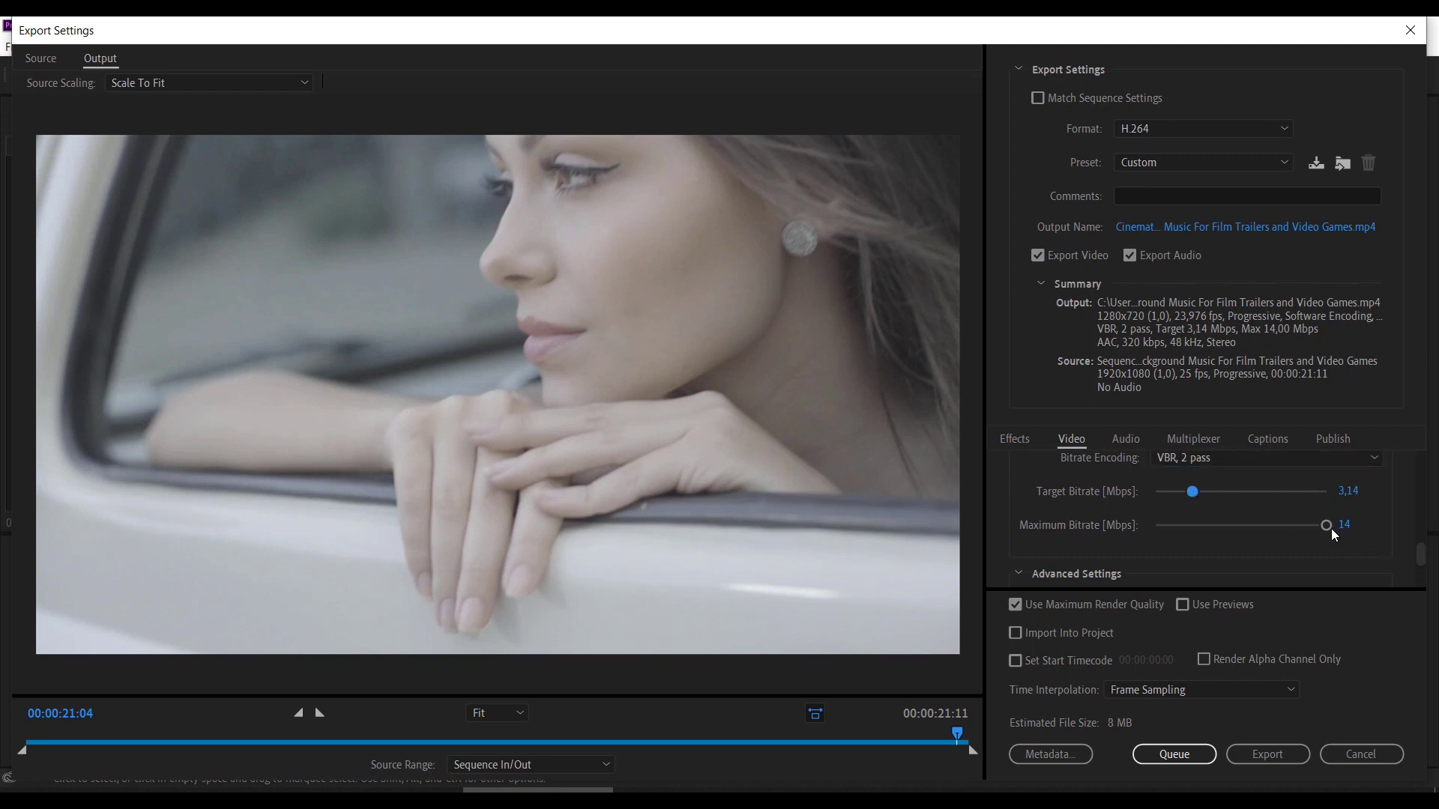
mouse_move(1326, 526)
mouse_down()
mouse_move(1184, 523)
mouse_move(1191, 499)
mouse_up()
drag(1422, 556, 1421, 498)
scroll(1214, 488, up, 3)
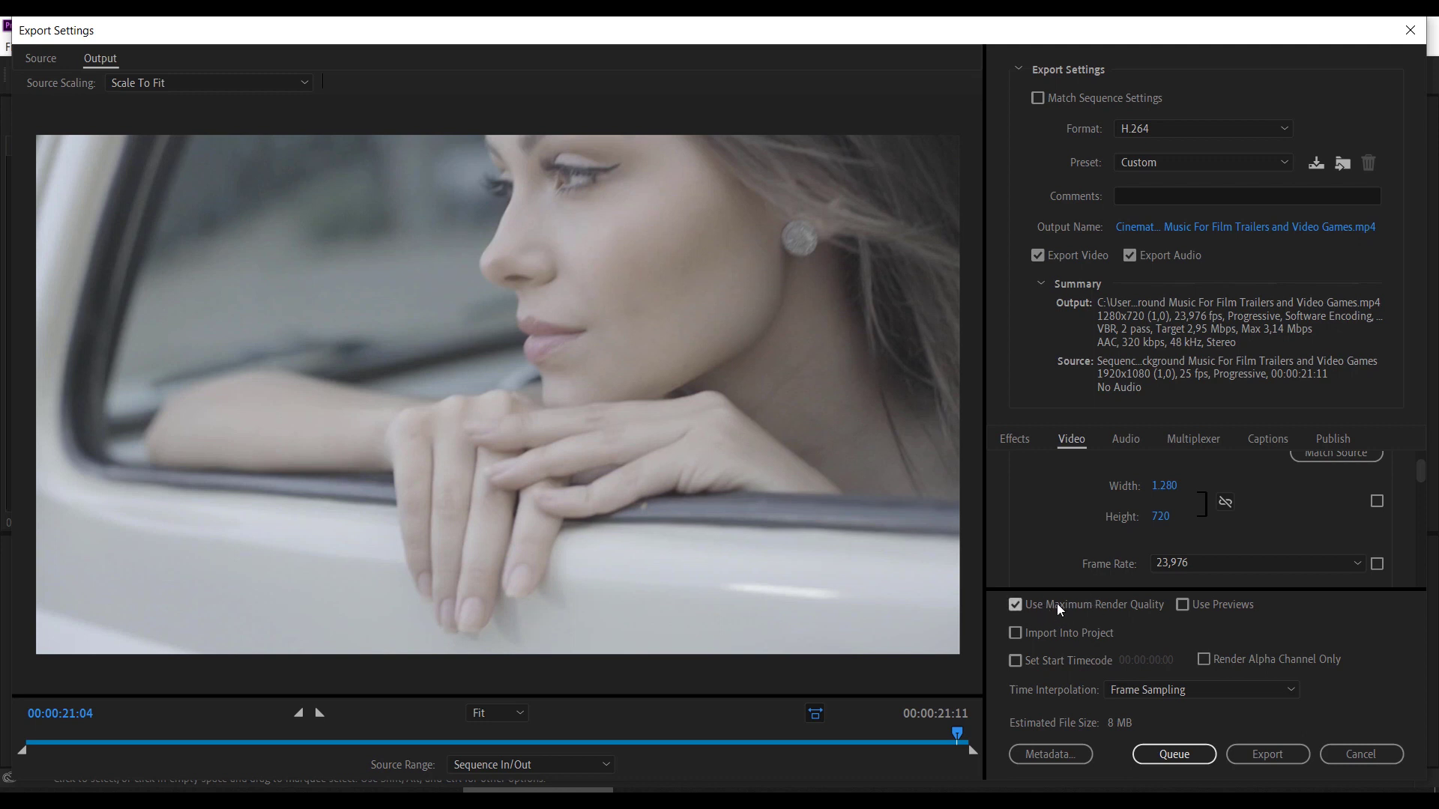
- Review the AAC 320 kbps audio export settings, then show the export Effects options
click(1131, 442)
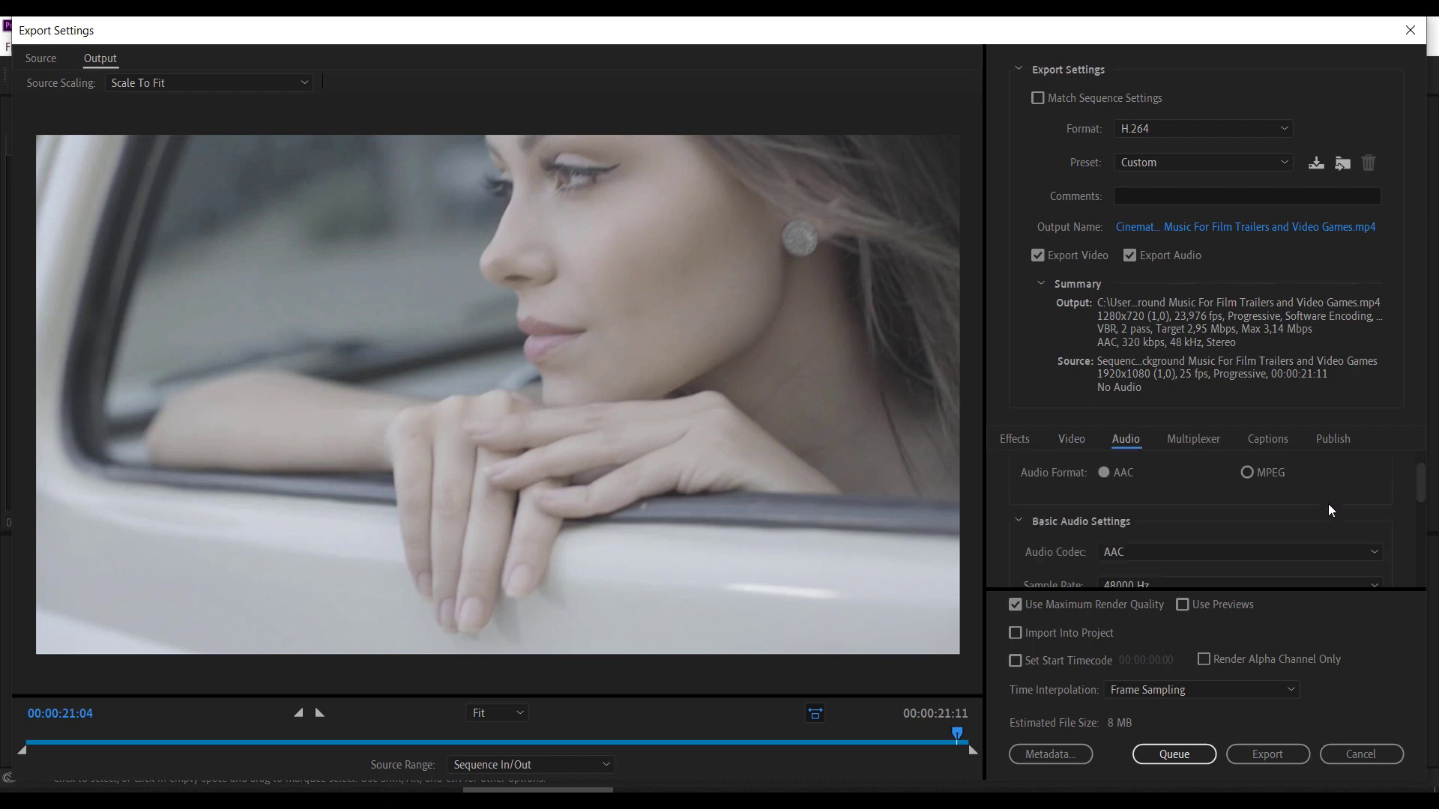
mouse_move(1421, 499)
mouse_down()
mouse_move(1421, 583)
mouse_move(1428, 479)
mouse_up()
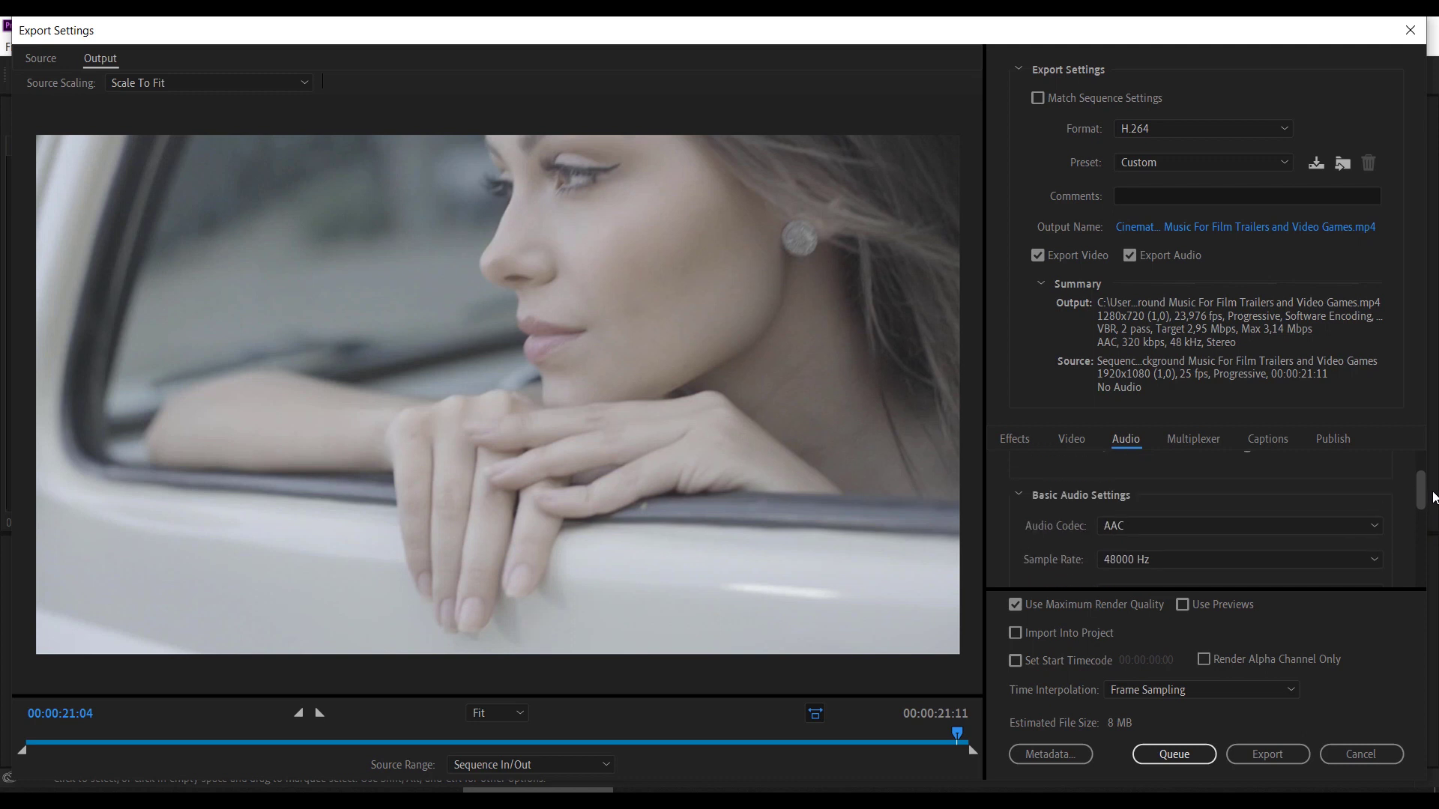
click(1024, 442)
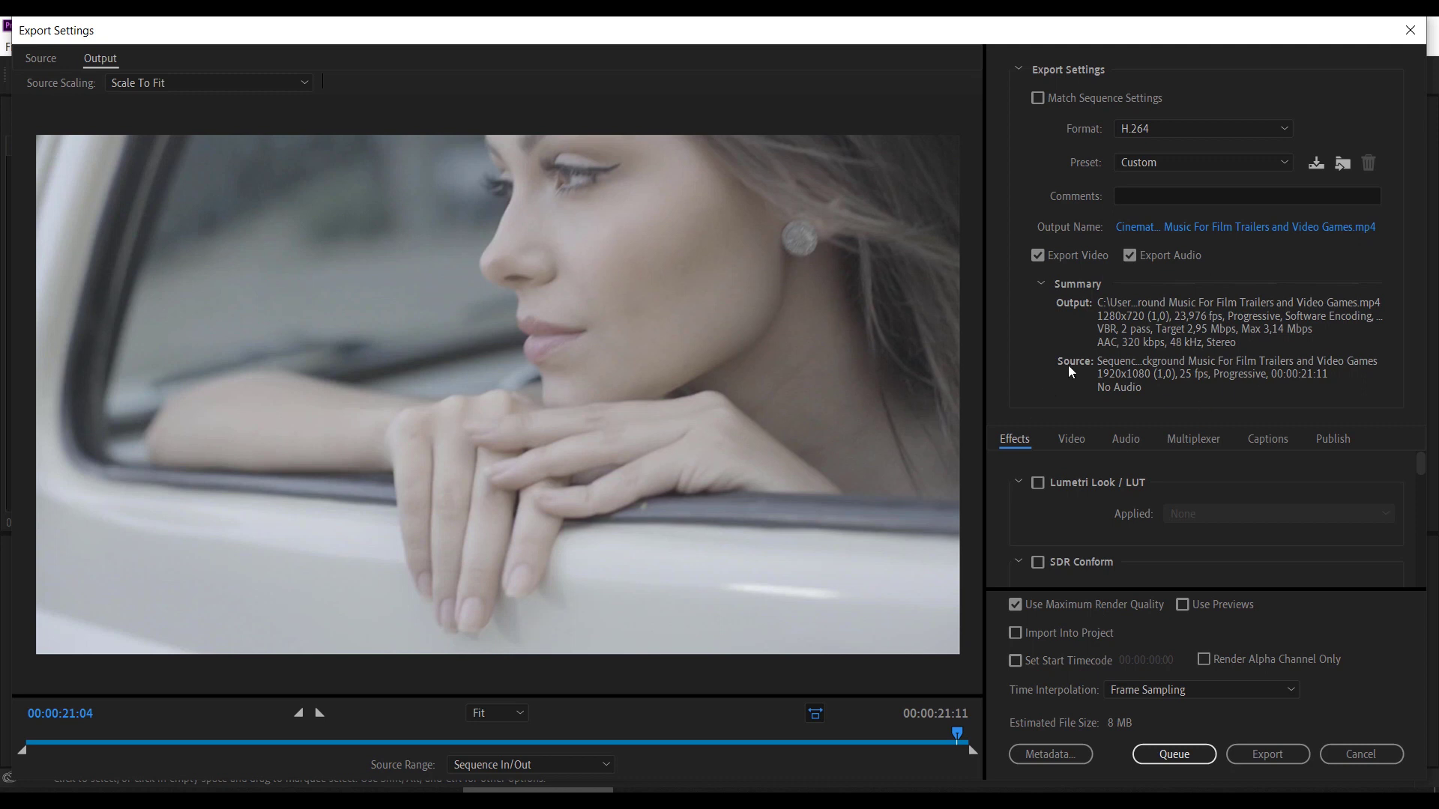
- Save the settings as preset 'instagram için yüksek kalite ayarlarım' and close the export window
click(1316, 164)
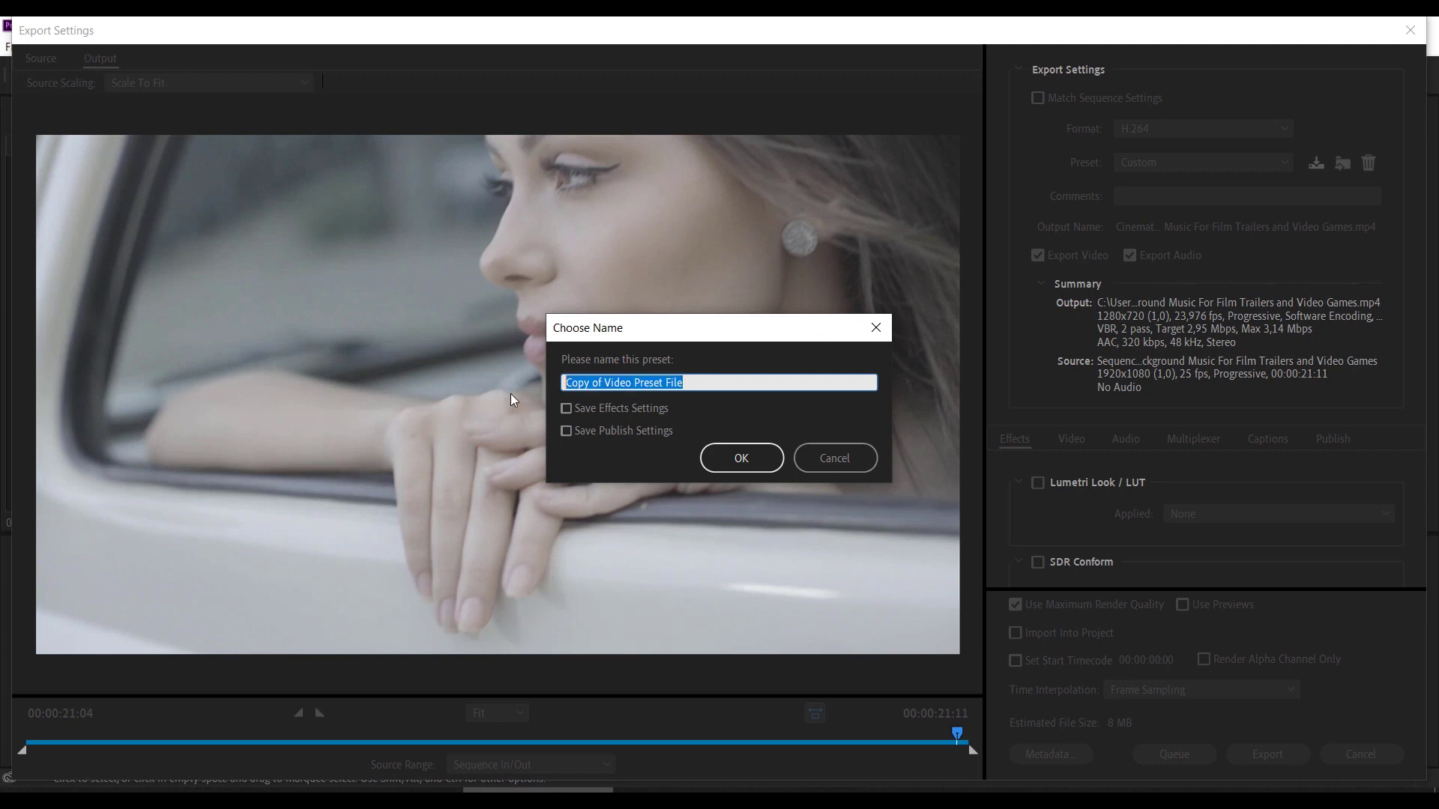
text(instagram için )
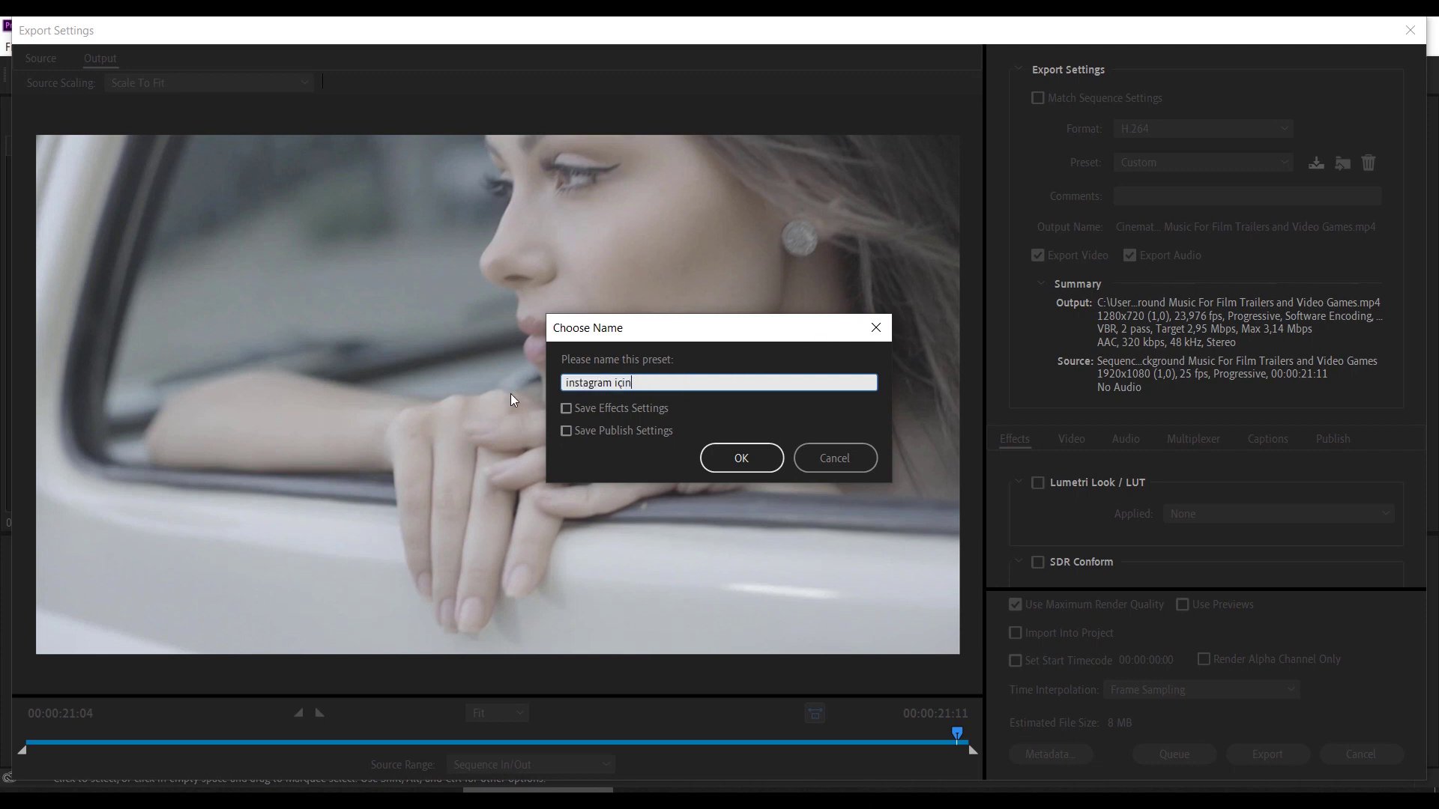
text(yüksek kalite ayarlr)
key(BackSpace)
text(arım)
click(740, 464)
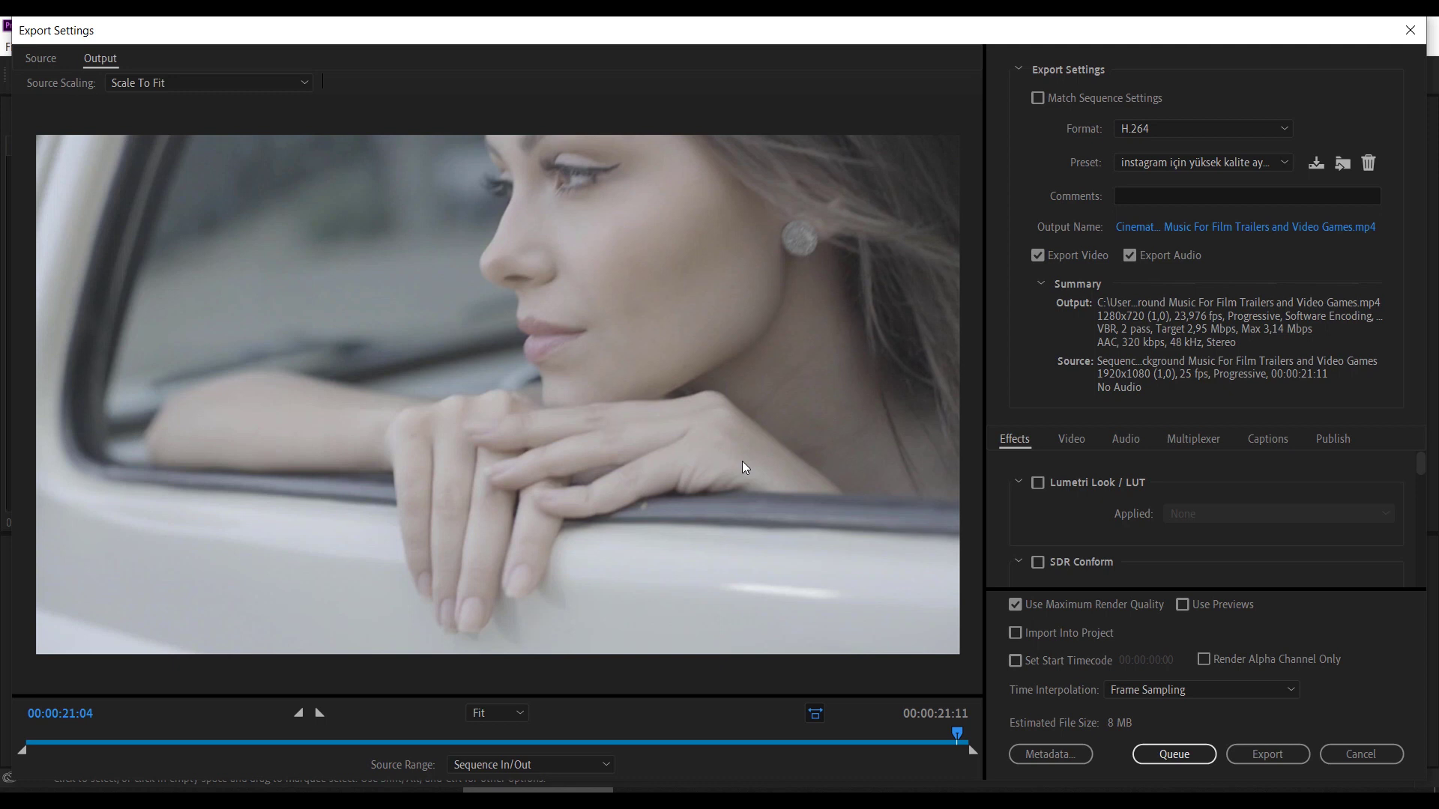
click(1343, 755)
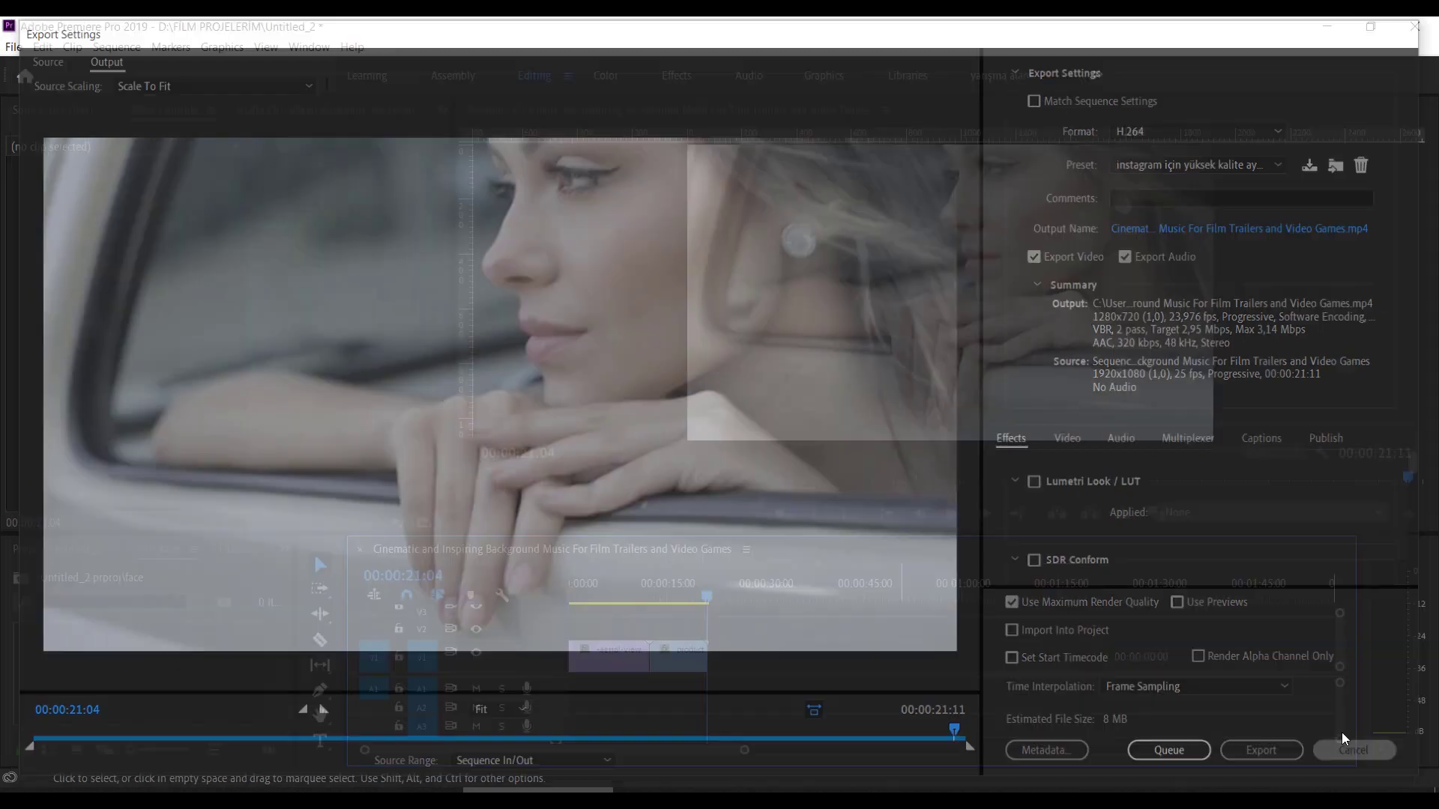
- Cancel Export Settings and reopen them via File > Export > Media
click(13, 46)
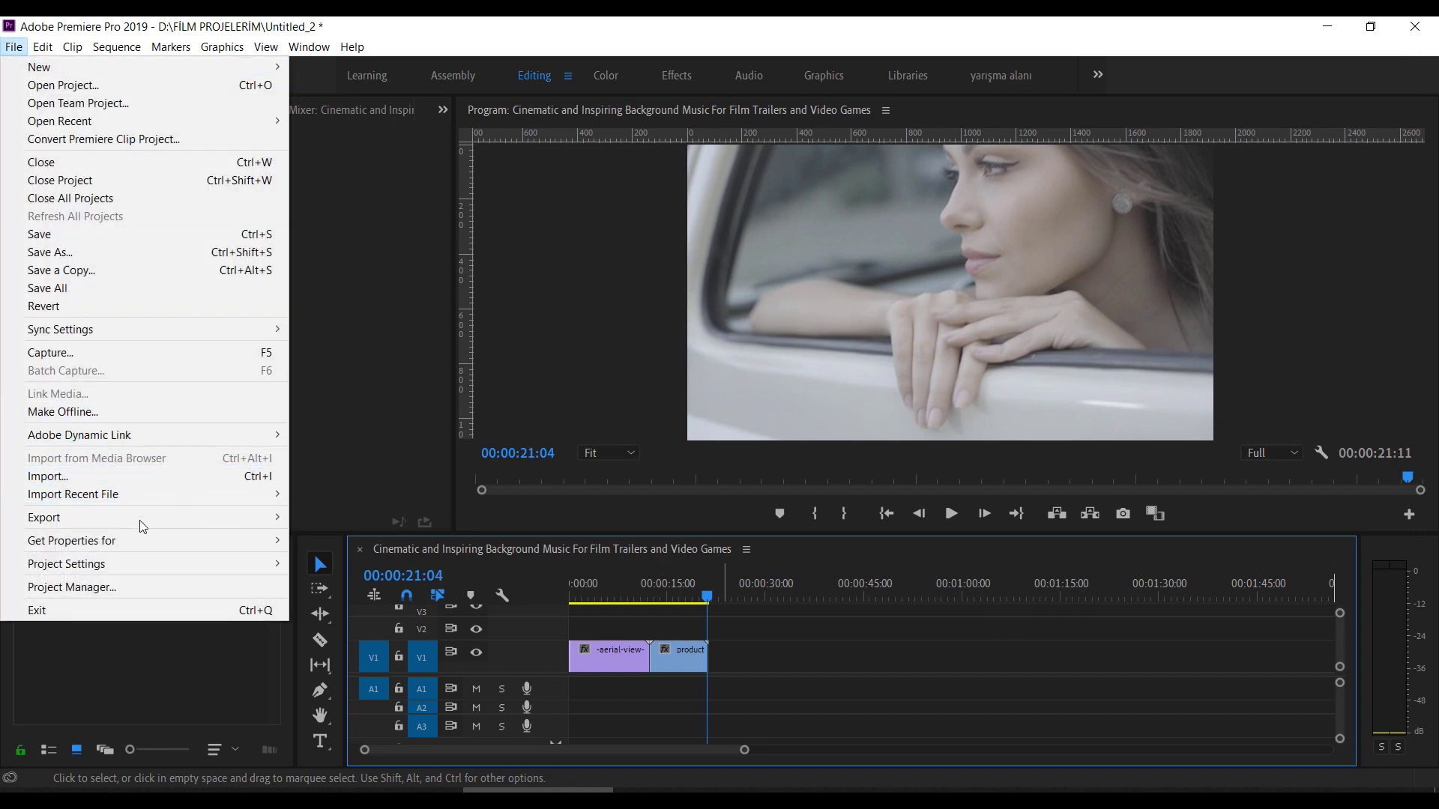
mouse_move(143, 517)
click(379, 519)
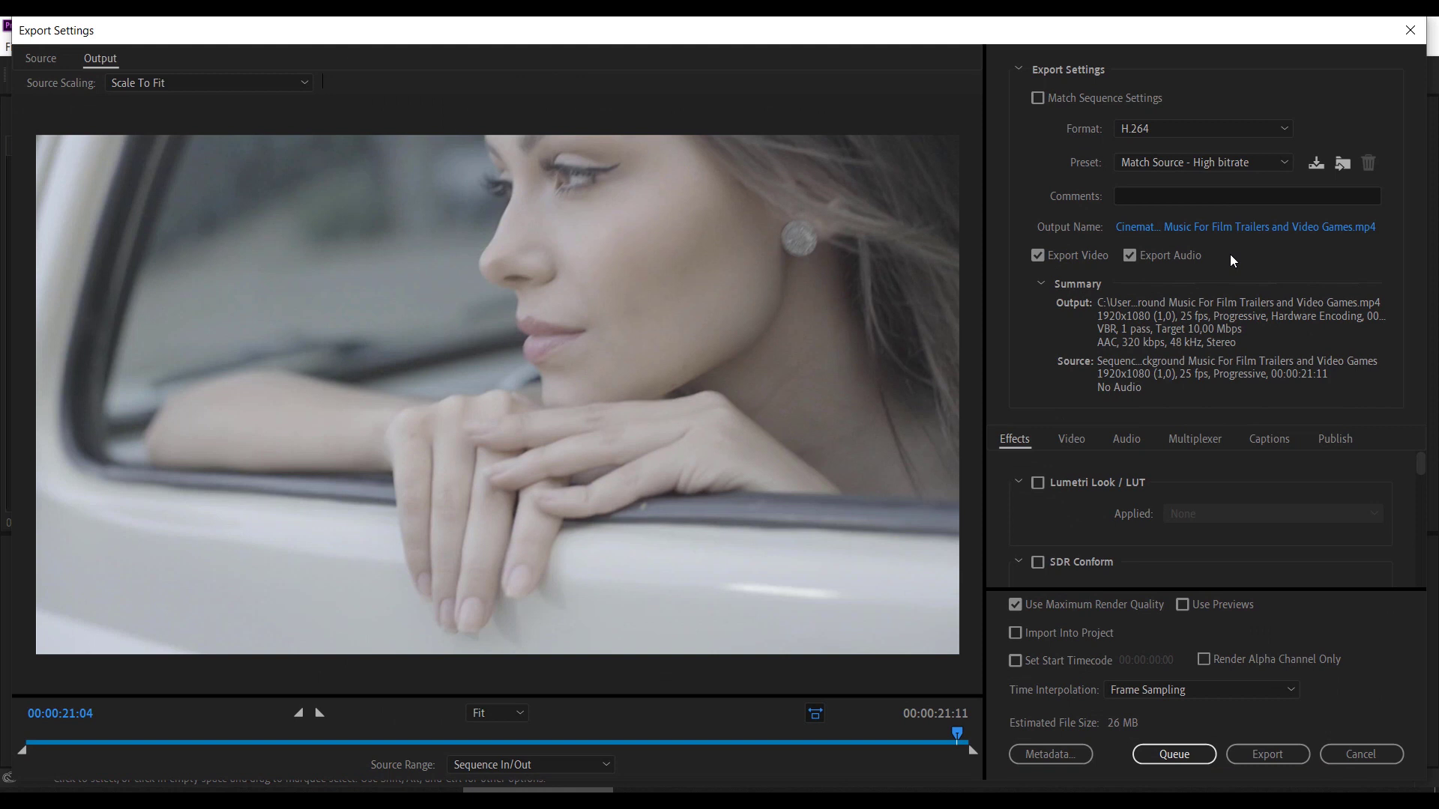
- Load the saved 'instagram için yüksek kalite ayarlarım' preset and review its Video settings
click(1199, 163)
click(1187, 229)
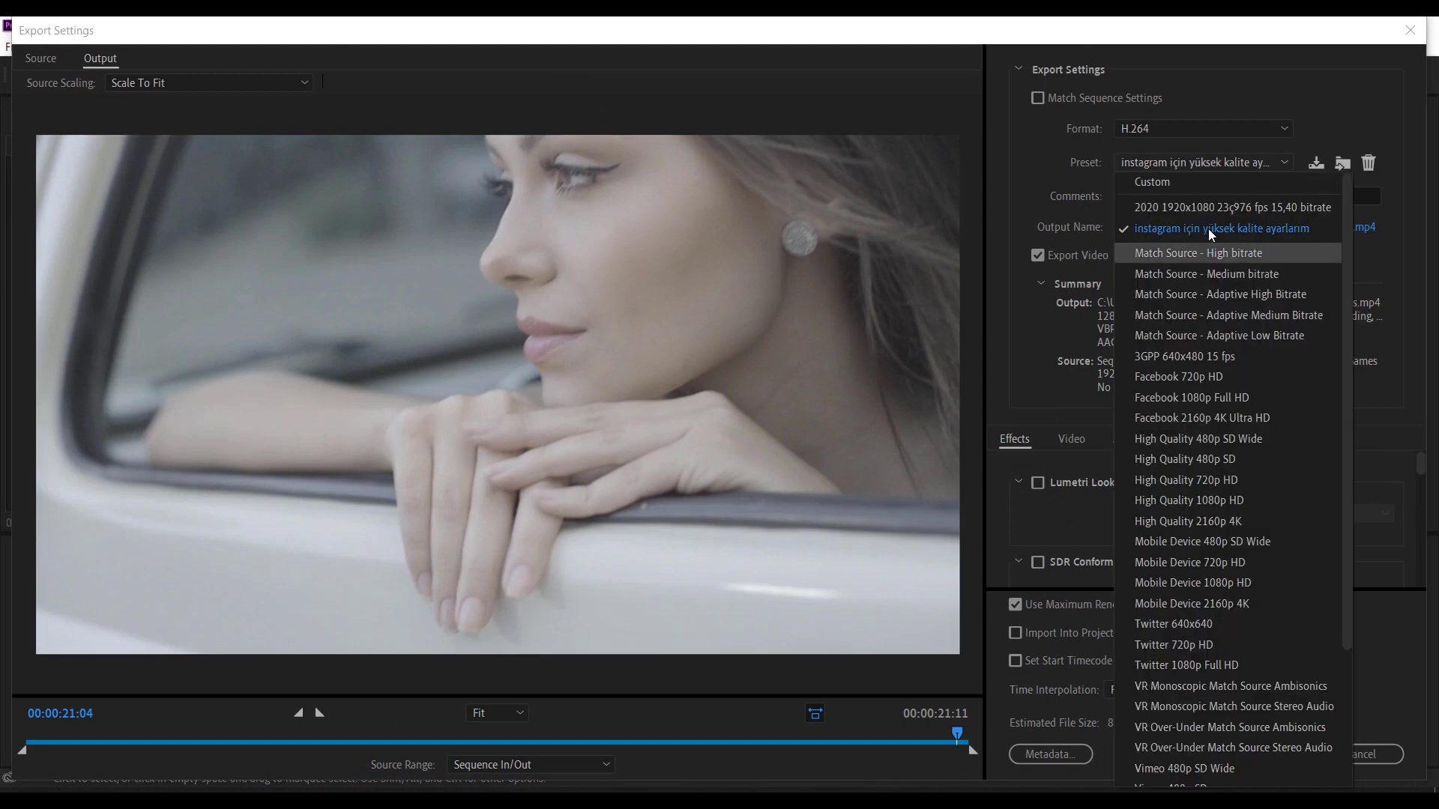
click(1208, 228)
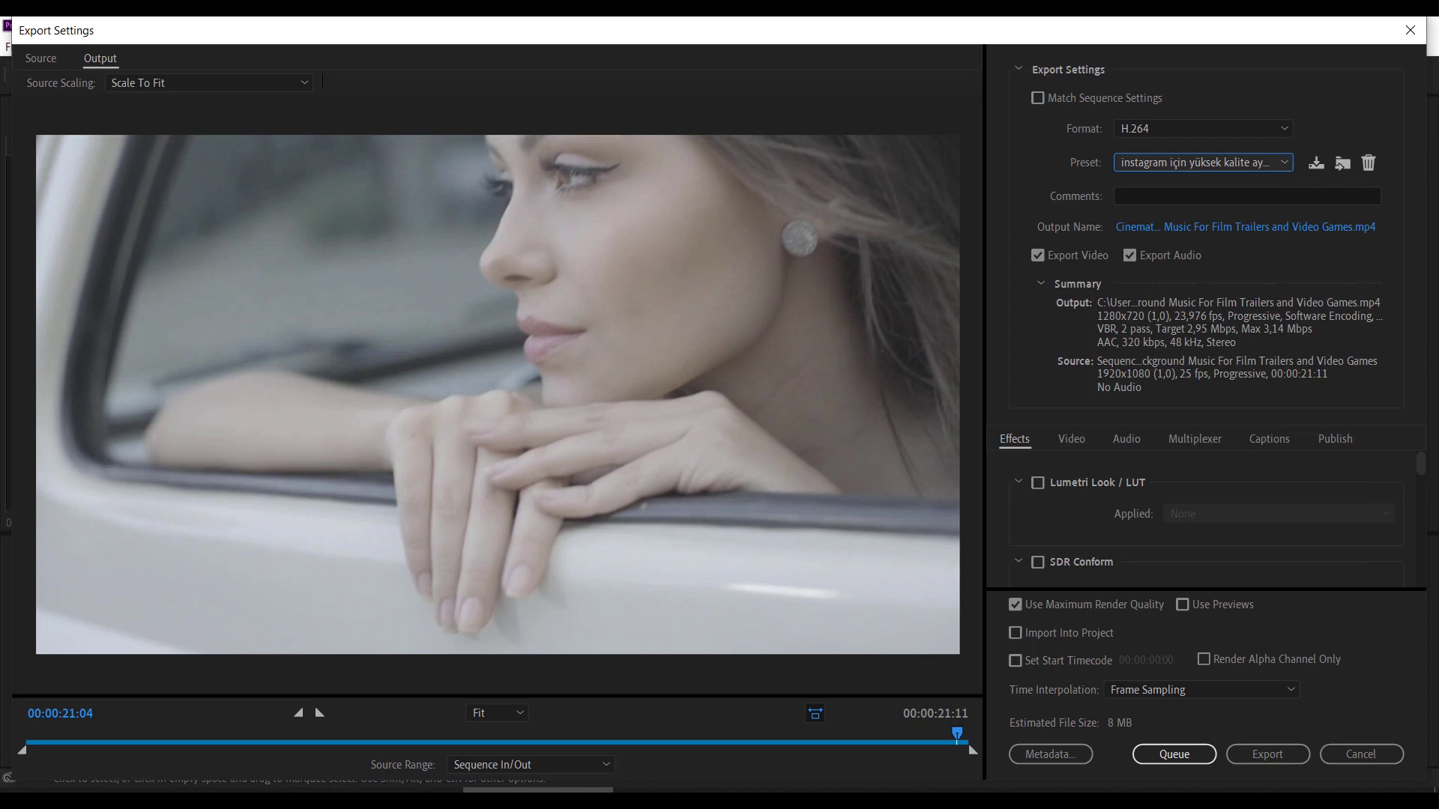
mouse_move(1422, 462)
mouse_down()
mouse_move(1431, 514)
mouse_move(1425, 460)
mouse_up()
click(1054, 441)
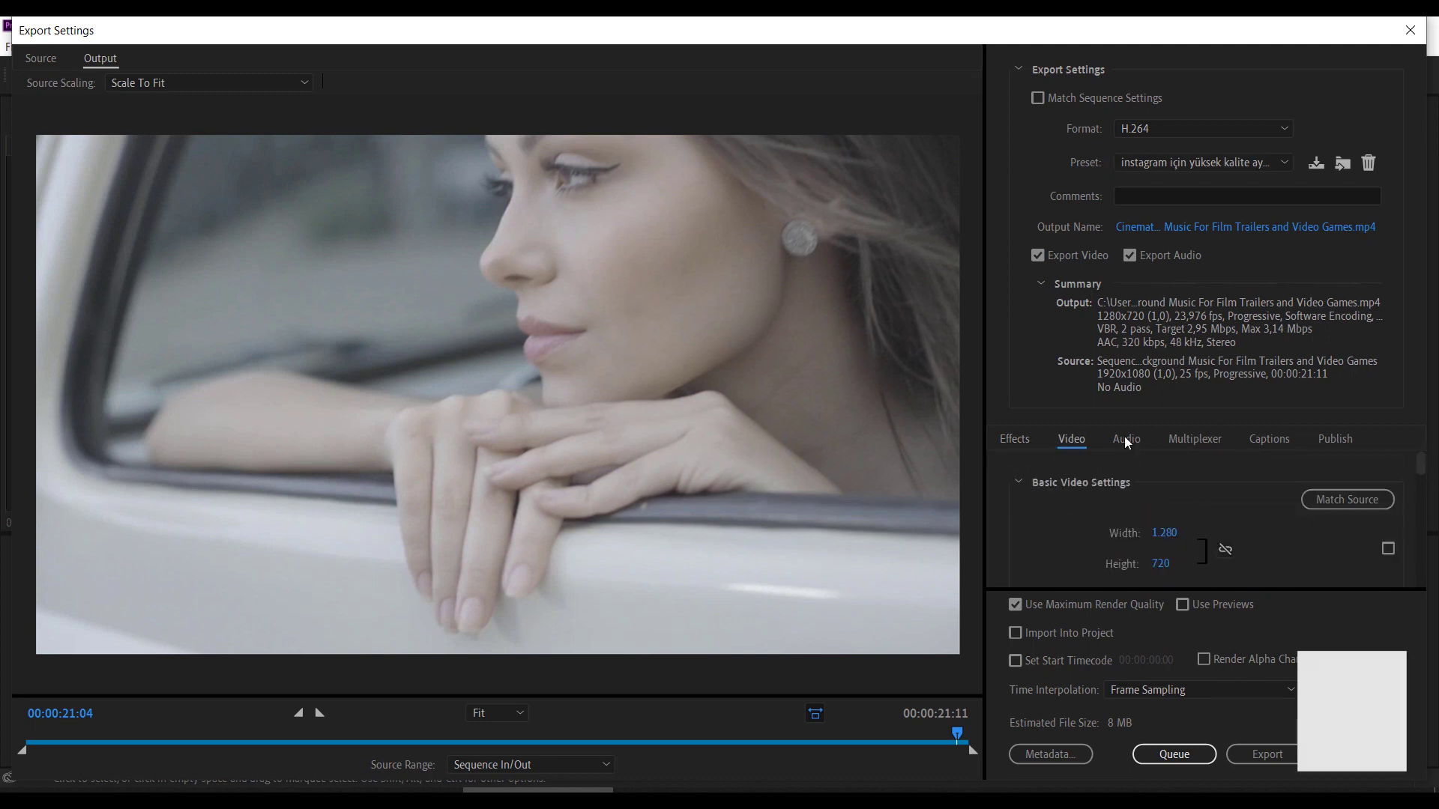
mouse_move(1425, 463)
mouse_down()
mouse_move(1422, 499)
mouse_move(1424, 459)
mouse_up()
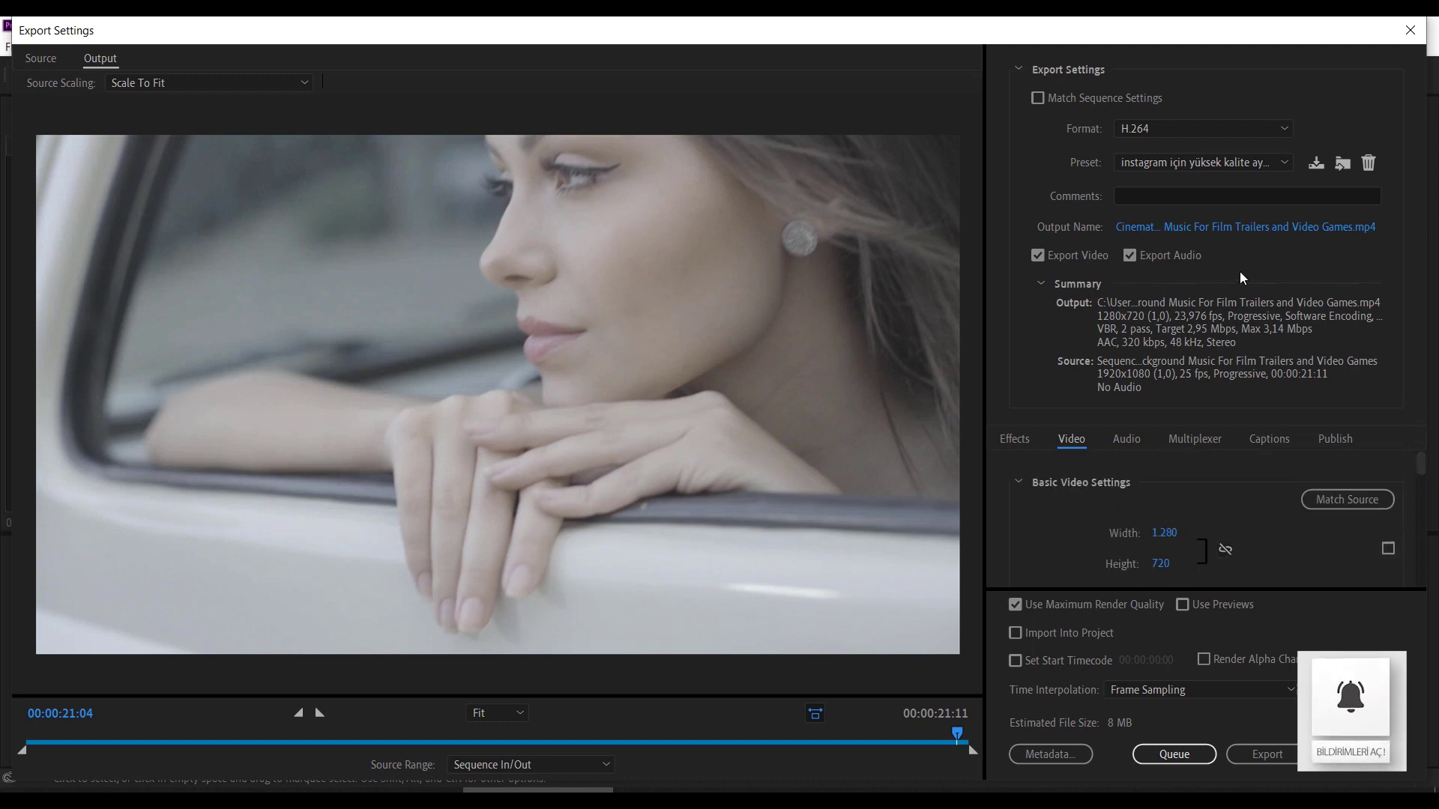
- Save the output as 'dsadljsadas' on the Desktop and export the sequence to MP4
click(1199, 227)
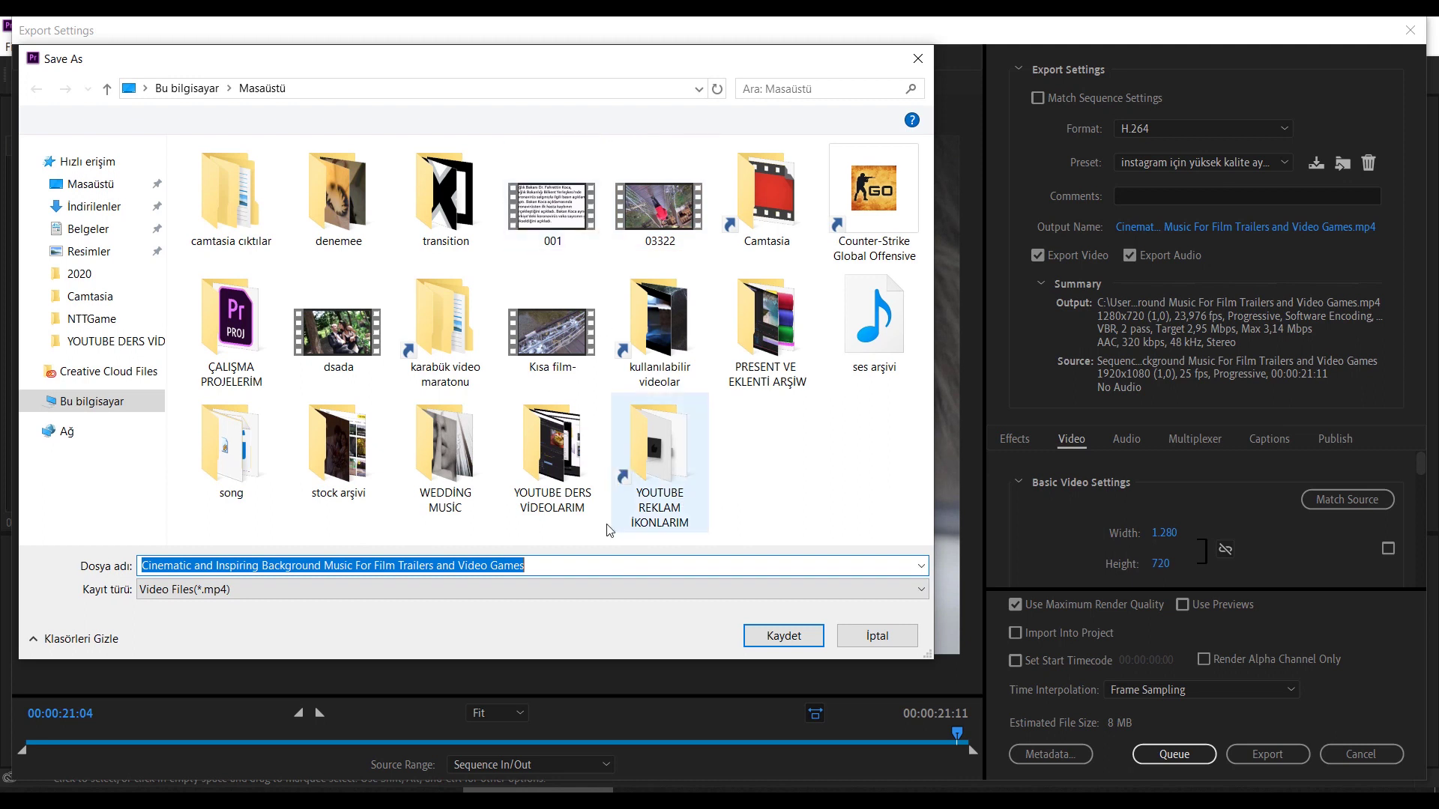
text(dsadljsadas)
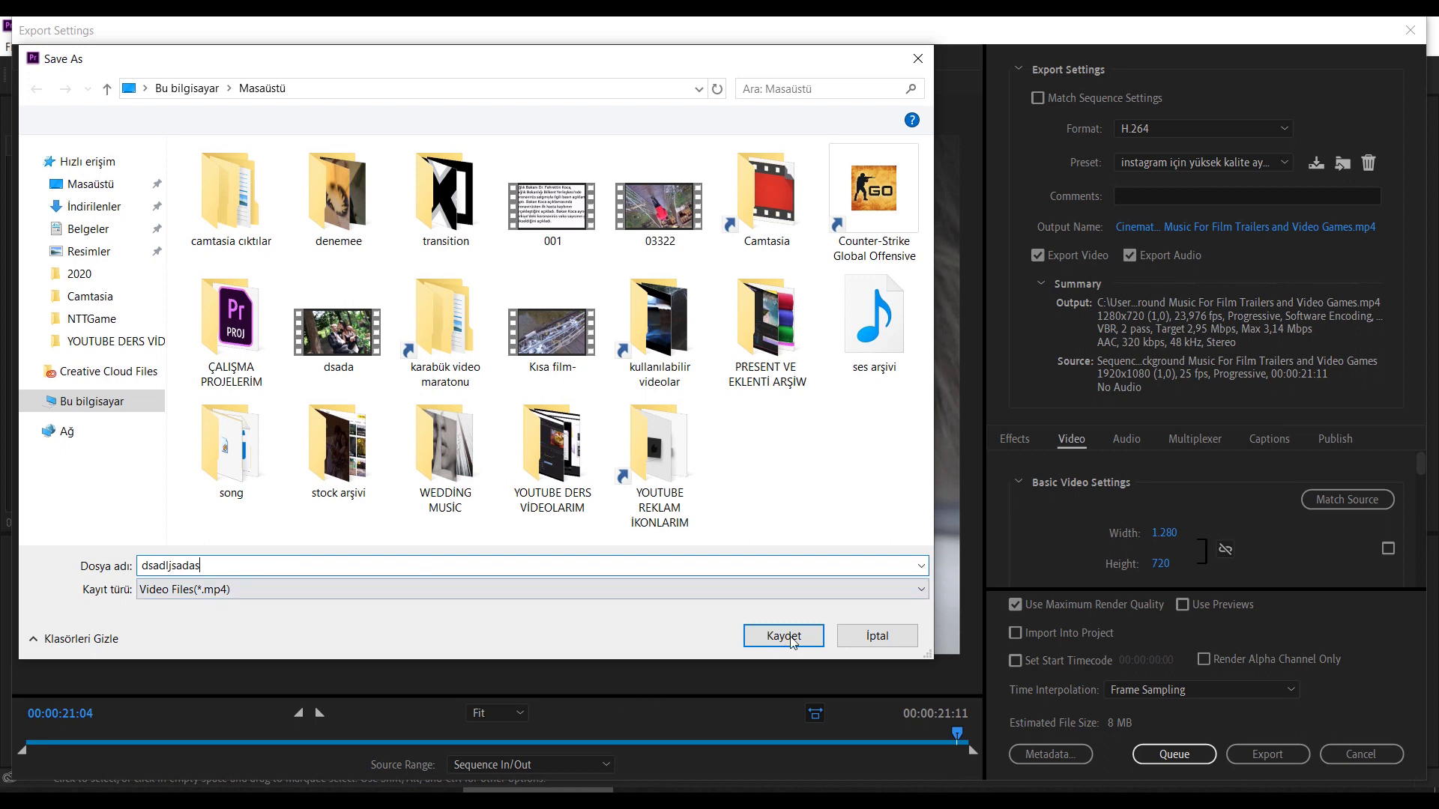
click(878, 635)
click(1254, 751)
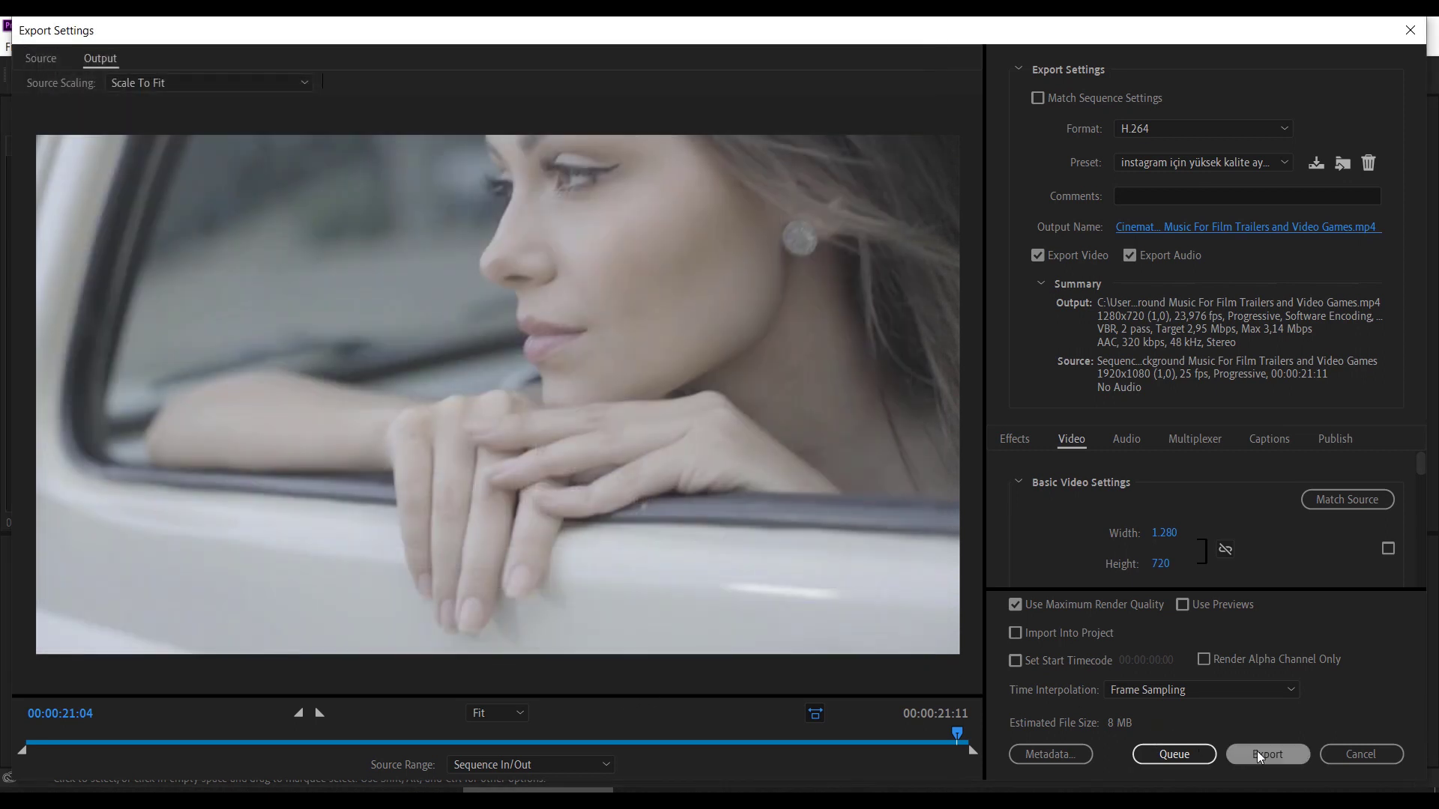